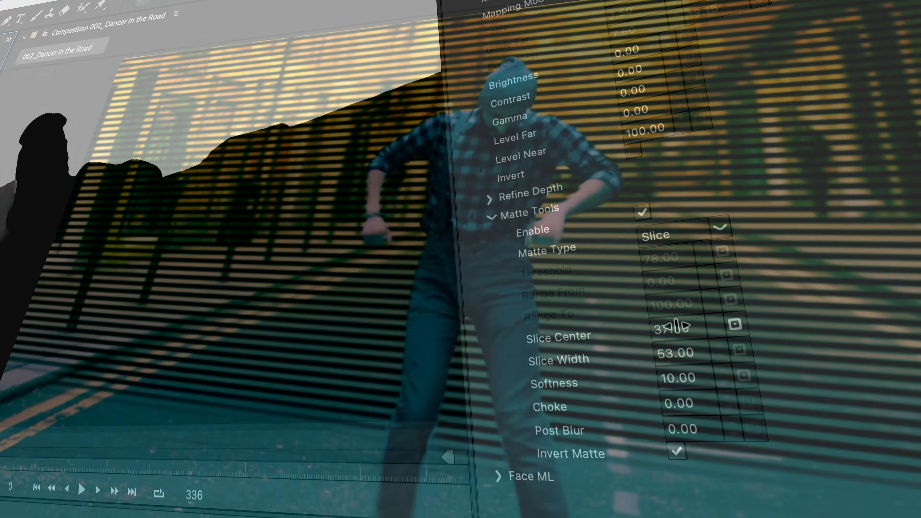
{"action": "left_click_drag", "start_coordinate": [676, 327], "coordinate": [827, 319]}
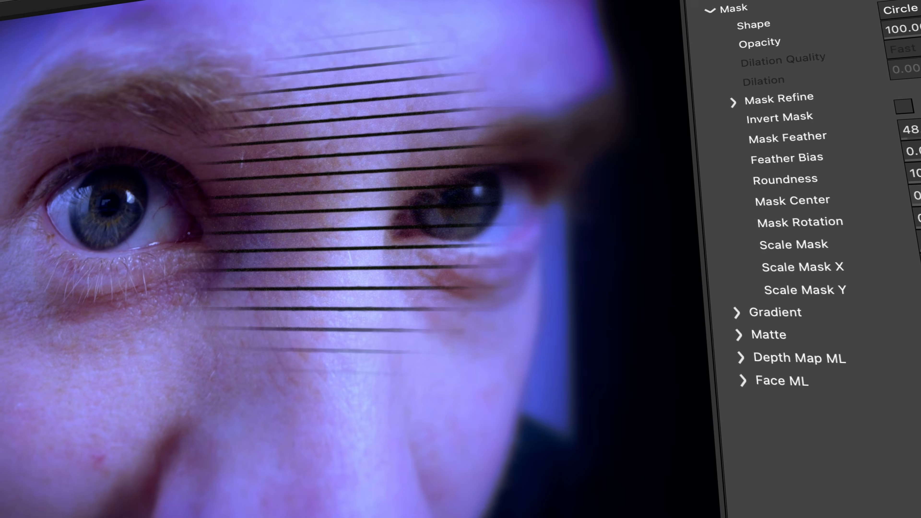
{"action": "left_click_drag", "start_coordinate": [917, 197], "coordinate": [764, 207]}
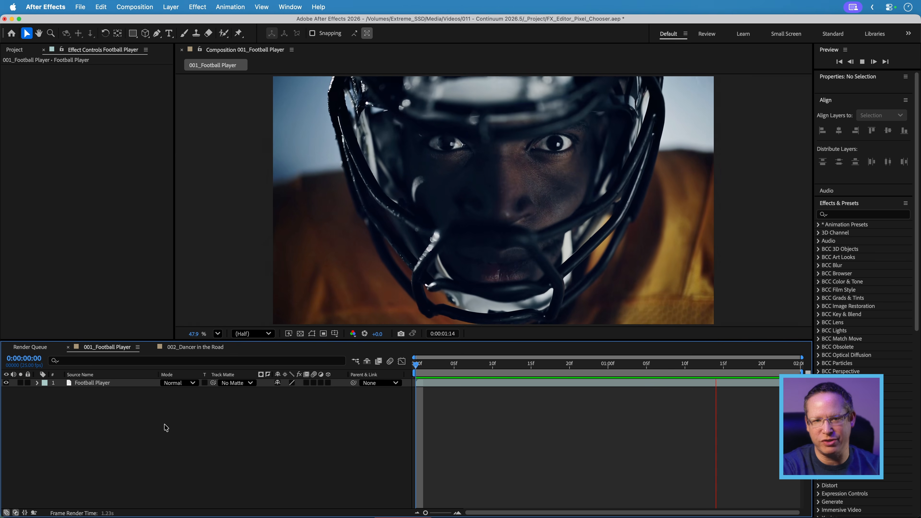
Stop the preview and apply the BCC+Atmospheric Glow effect from BCC Film Style to the Football Player layer
{"action": "key", "text": "space"}
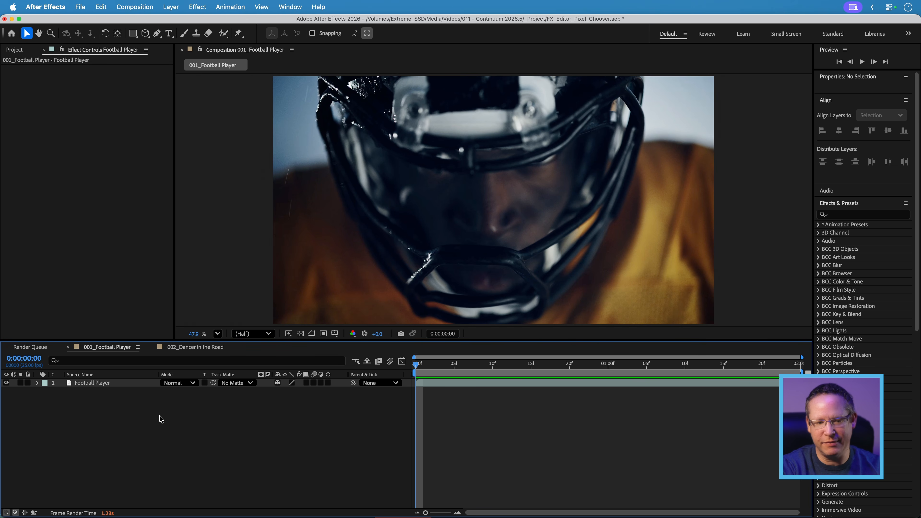
{"action": "left_click", "coordinate": [121, 381]}
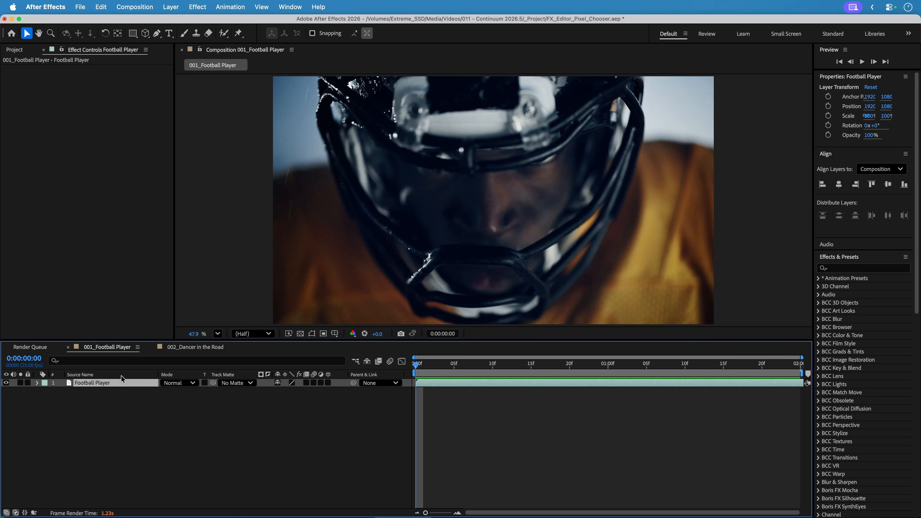
{"action": "left_click", "coordinate": [201, 10]}
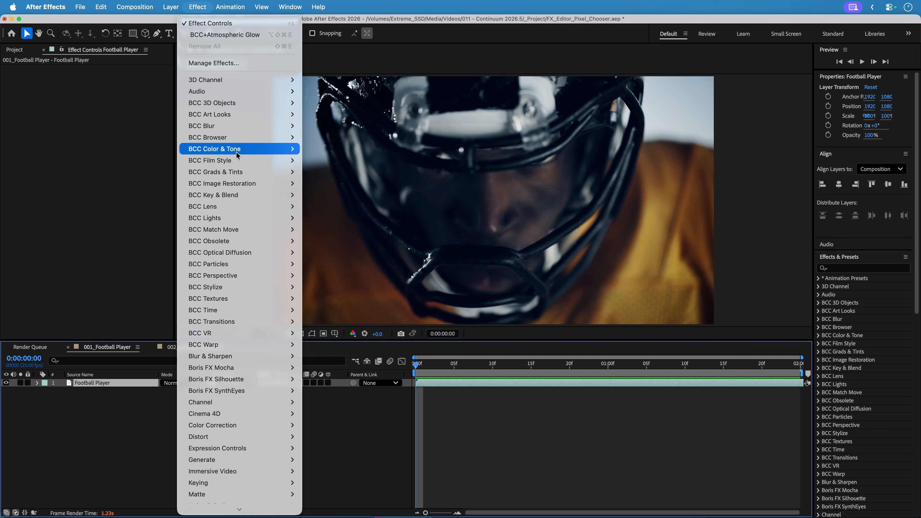
{"action": "mouse_move", "coordinate": [249, 164]}
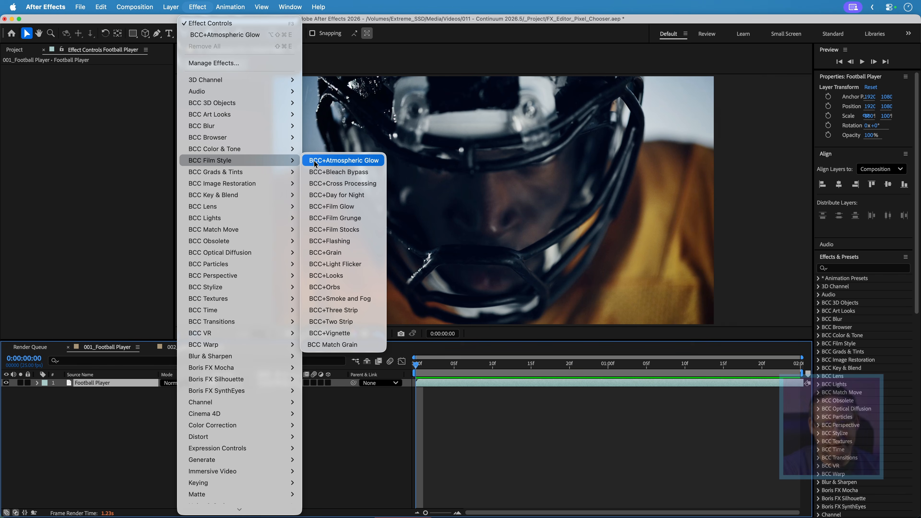
{"action": "left_click", "coordinate": [314, 164]}
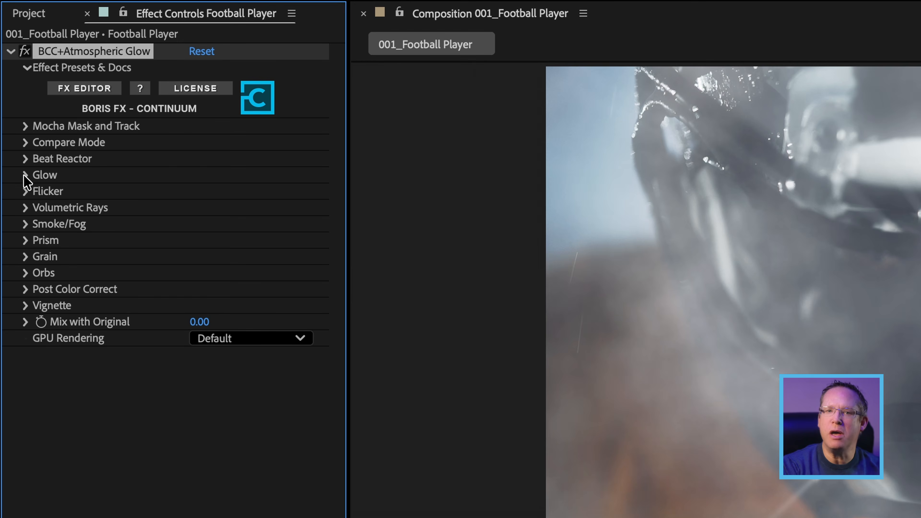
Look over the Atmospheric Glow effect's Glow settings and launch its FX Editor
{"action": "left_click", "coordinate": [14, 131]}
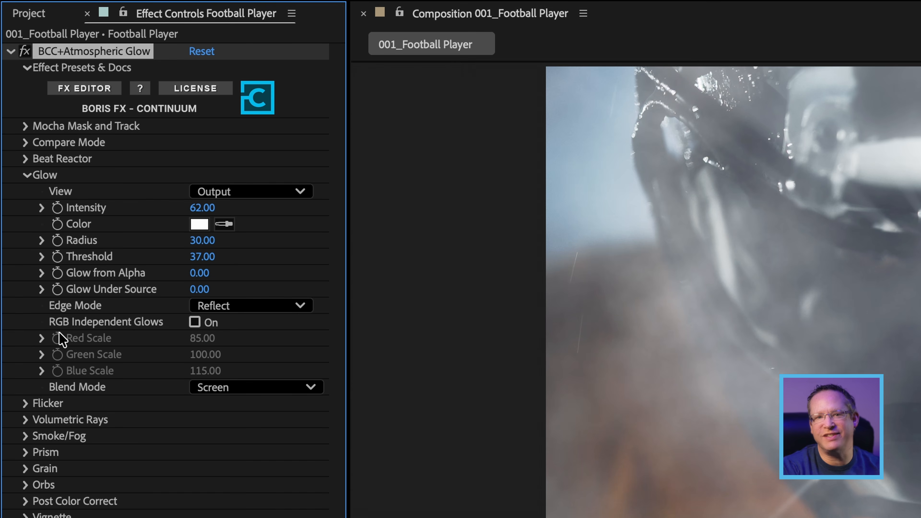
{"action": "left_click", "coordinate": [25, 175]}
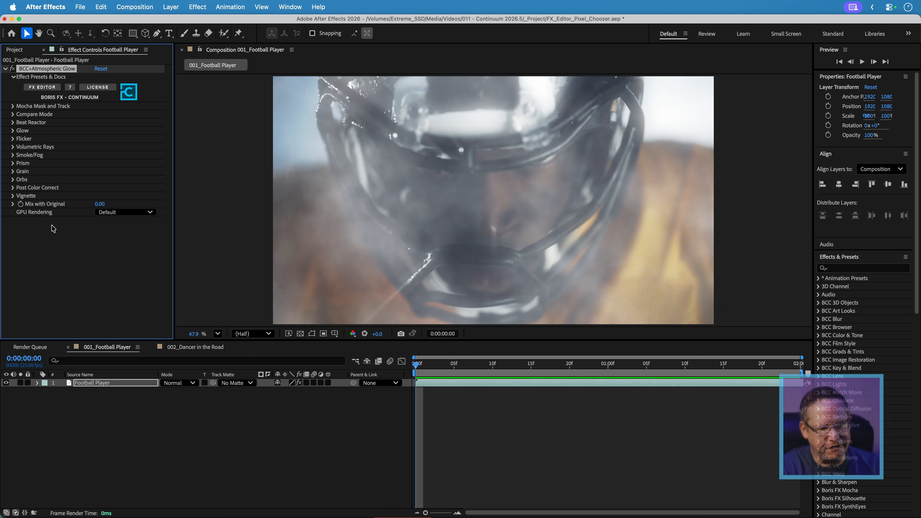
{"action": "left_click", "coordinate": [43, 89]}
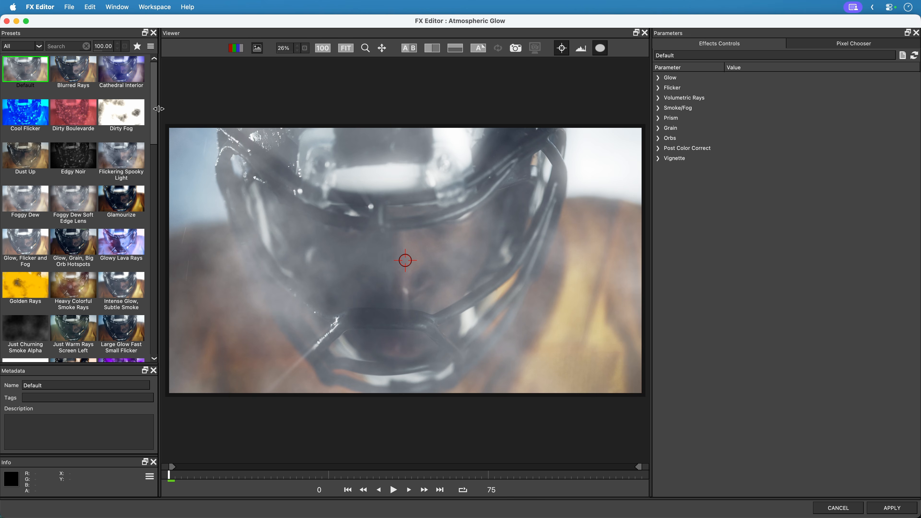
Try the Blurred Rays, Cathedral Interior, Dirty Fog, Dirty Boulevarde, Cool Flicker and Dust Up presets and return to the Default preset
{"action": "left_click", "coordinate": [75, 73]}
{"action": "left_click", "coordinate": [102, 70]}
{"action": "left_click", "coordinate": [121, 113]}
{"action": "left_click", "coordinate": [73, 113]}
{"action": "left_click", "coordinate": [25, 113]}
{"action": "left_click", "coordinate": [24, 156]}
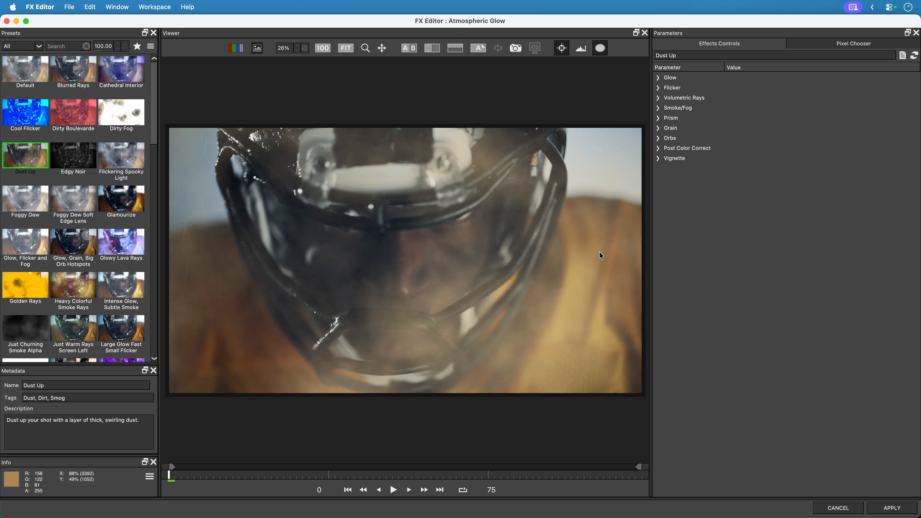
{"action": "left_click", "coordinate": [658, 78]}
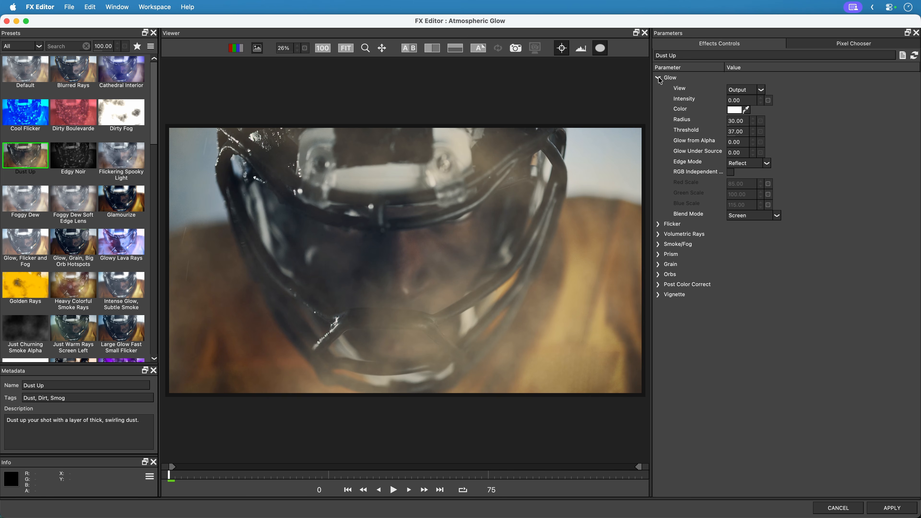
{"action": "left_click", "coordinate": [659, 79]}
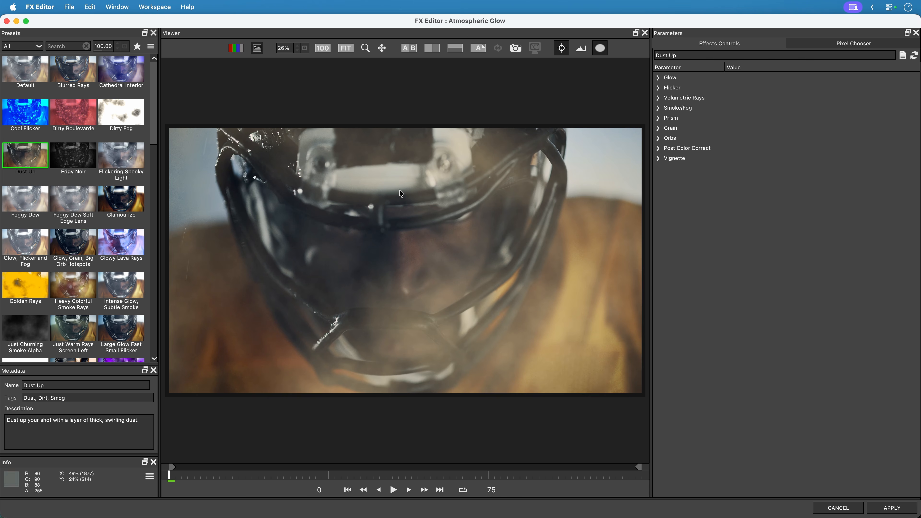
{"action": "left_click", "coordinate": [24, 67]}
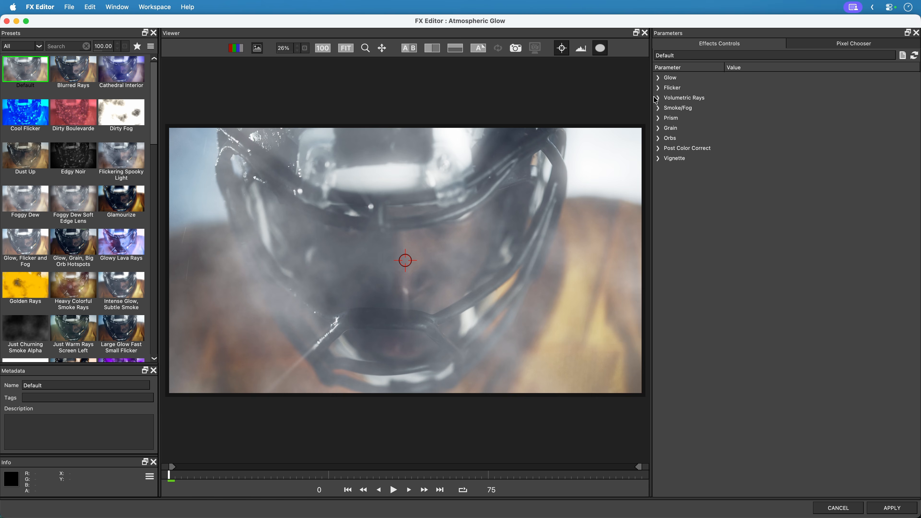
Disable the Volumetric Rays and Smoke/Fog components of the effect
{"action": "left_click", "coordinate": [659, 98]}
{"action": "left_click", "coordinate": [733, 107]}
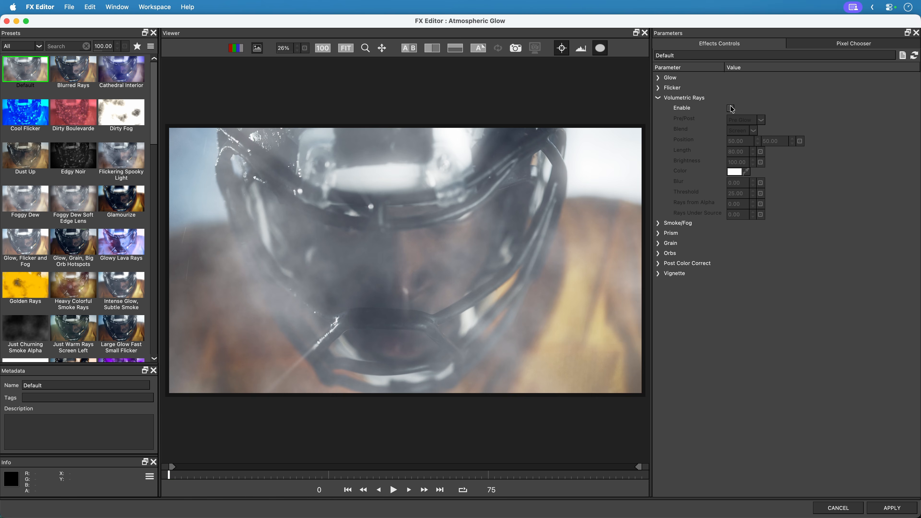
{"action": "left_click", "coordinate": [658, 97]}
{"action": "left_click", "coordinate": [658, 109]}
{"action": "left_click", "coordinate": [730, 118]}
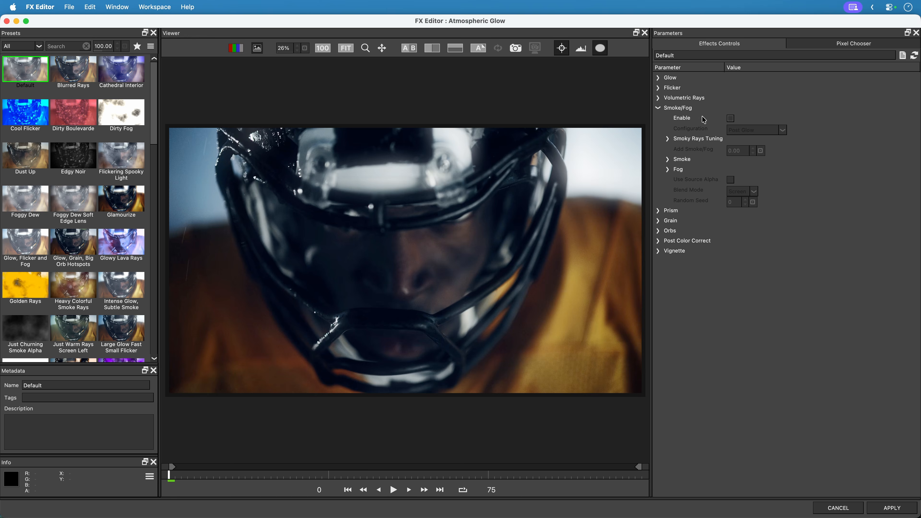
{"action": "left_click", "coordinate": [659, 109]}
Set the Glow intensity to 109, its radius to 44 and its threshold to 35
{"action": "left_click", "coordinate": [658, 78]}
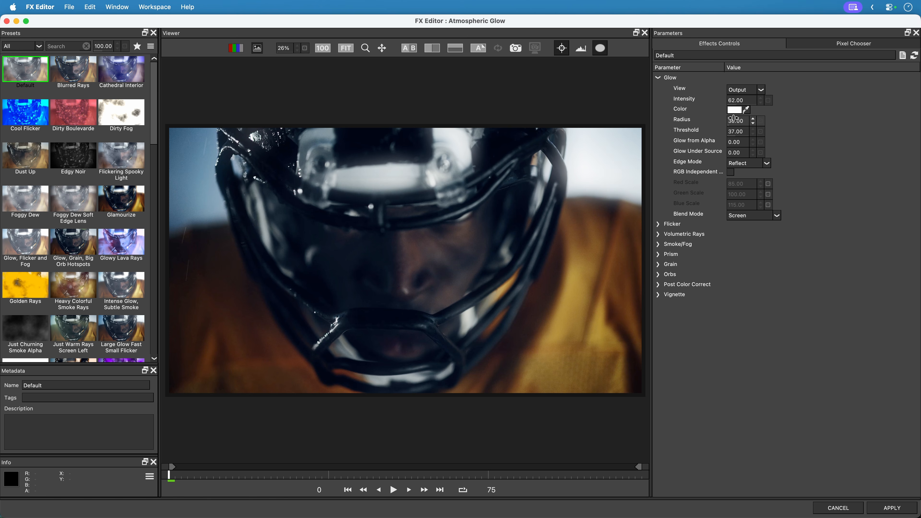
{"action": "left_click_drag", "start_coordinate": [734, 100], "coordinate": [765, 94]}
{"action": "mouse_move", "coordinate": [737, 122]}
{"action": "left_mouse_down"}
{"action": "mouse_move", "coordinate": [747, 120]}
{"action": "mouse_move", "coordinate": [735, 130]}
{"action": "left_mouse_up"}
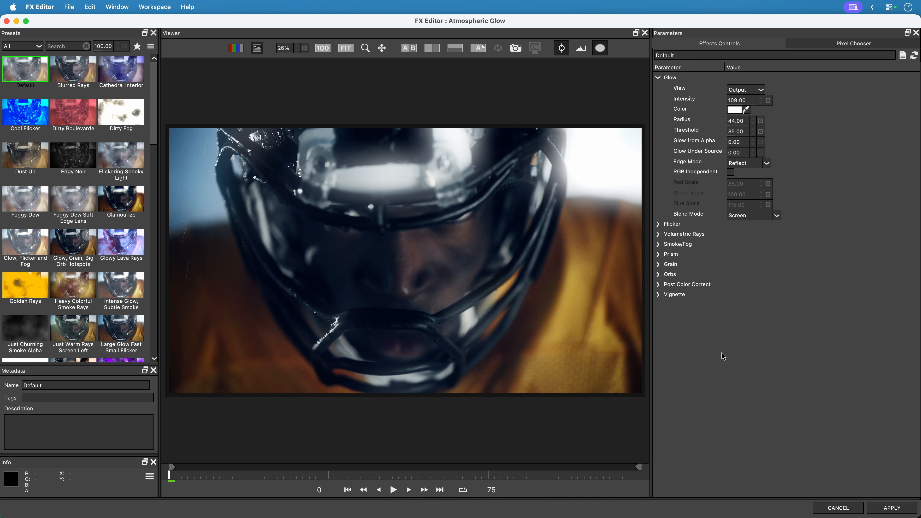
{"action": "left_click", "coordinate": [658, 78]}
Enable Orbs and raise their count to 149
{"action": "left_click", "coordinate": [658, 139]}
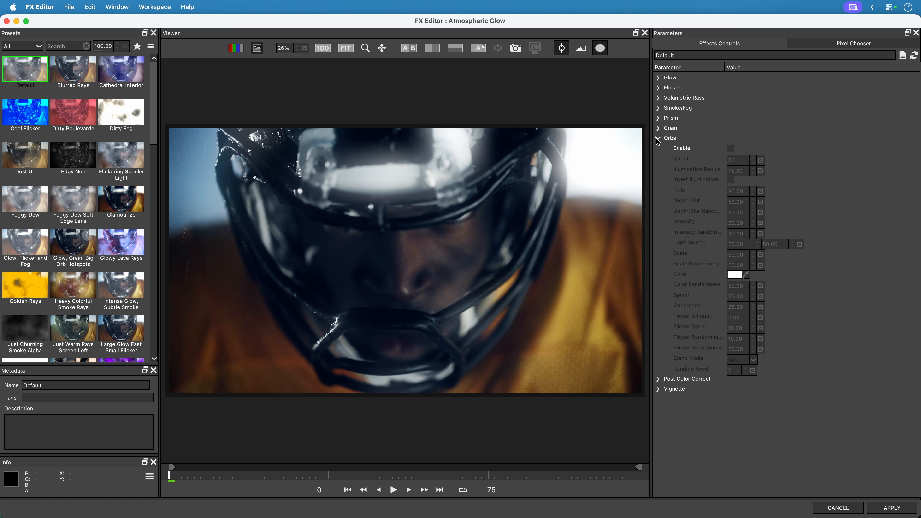
{"action": "left_click", "coordinate": [731, 149]}
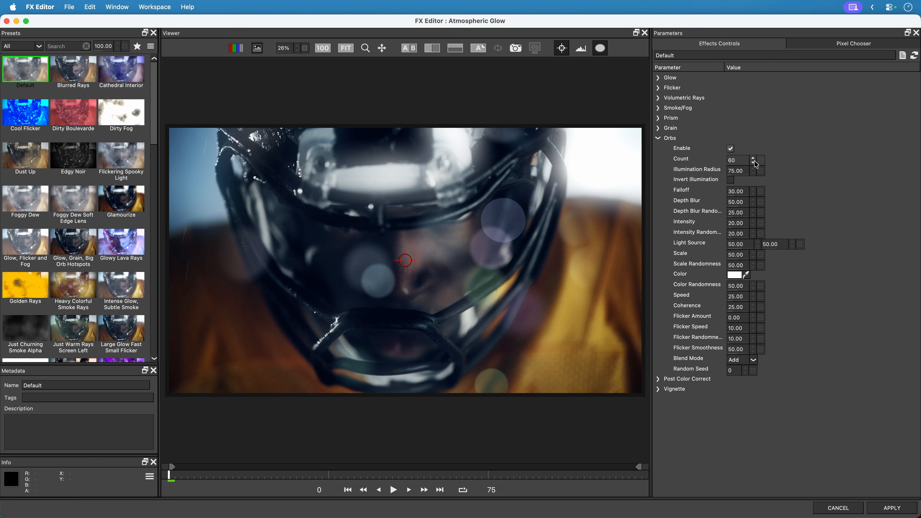
{"action": "left_click_drag", "start_coordinate": [741, 158], "coordinate": [785, 159]}
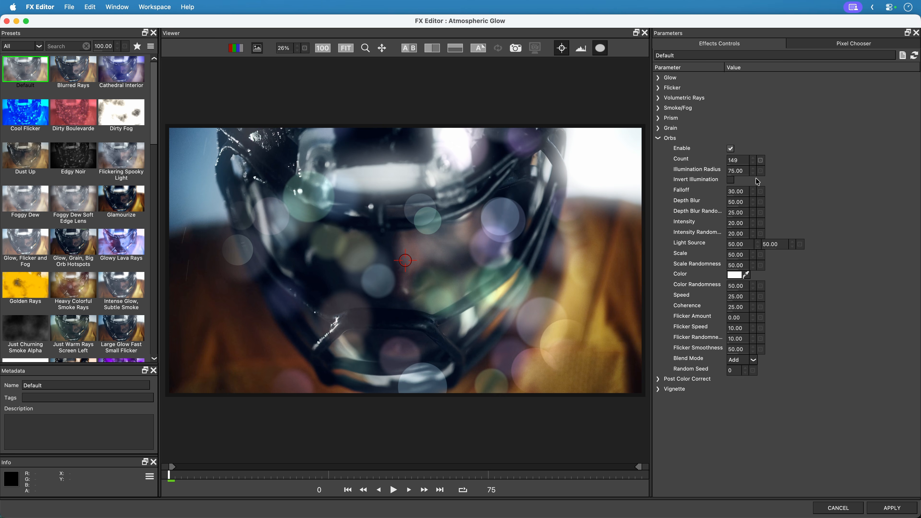
Set the orbs' Falloff to 23, Depth Blur Randomness to 37, Intensity Randomness to 24, Scale Randomness to 56 and Color Randomness to 52
{"action": "left_click_drag", "start_coordinate": [740, 233], "coordinate": [746, 232]}
{"action": "left_click_drag", "start_coordinate": [742, 264], "coordinate": [747, 264]}
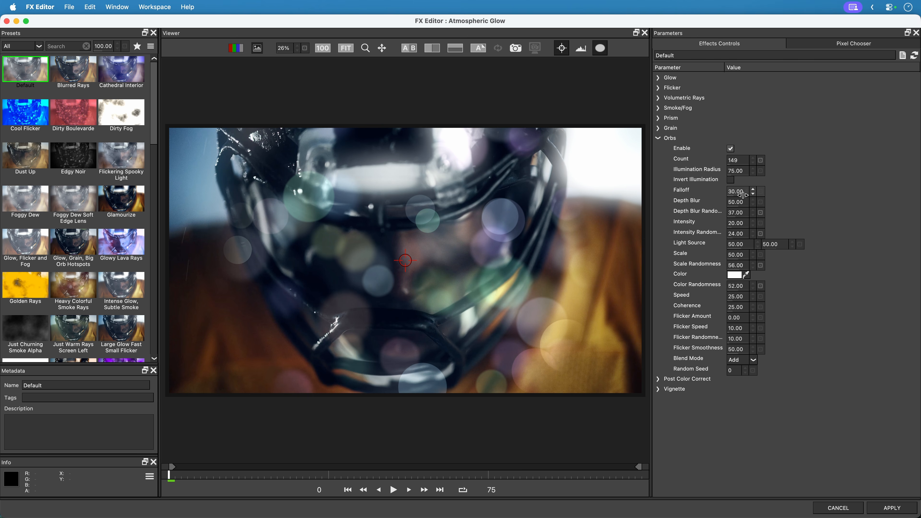
{"action": "left_click_drag", "start_coordinate": [740, 192], "coordinate": [739, 196]}
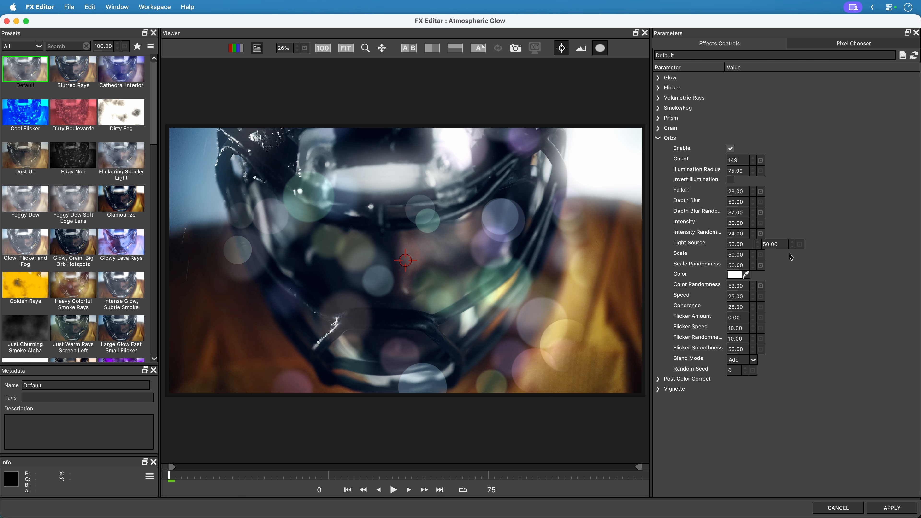
Play back the clip to check the moving orbs, stop it, and open the Pixel Chooser settings
{"action": "left_click", "coordinate": [394, 491]}
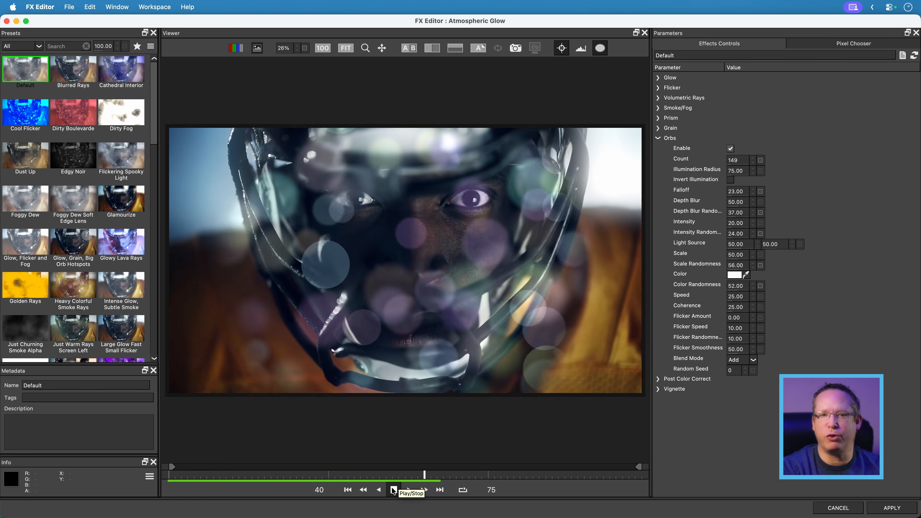
{"action": "left_click", "coordinate": [395, 490]}
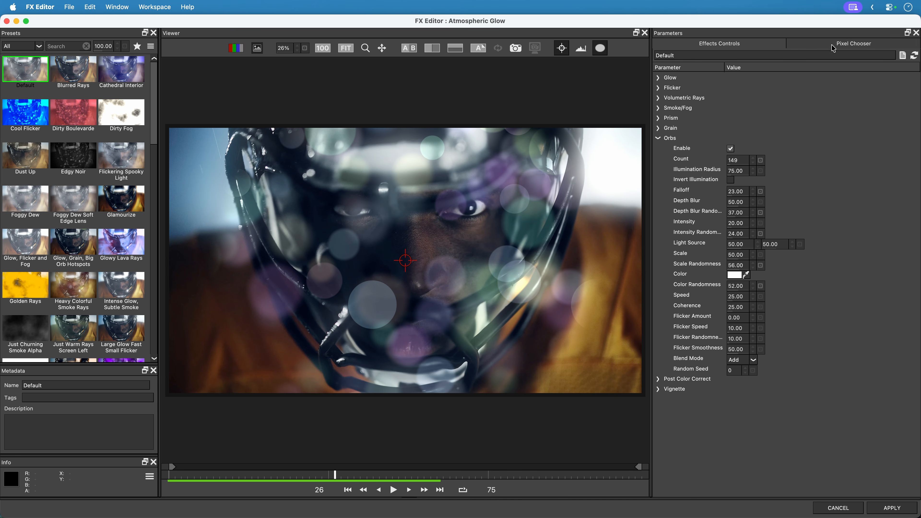
{"action": "left_click", "coordinate": [826, 41]}
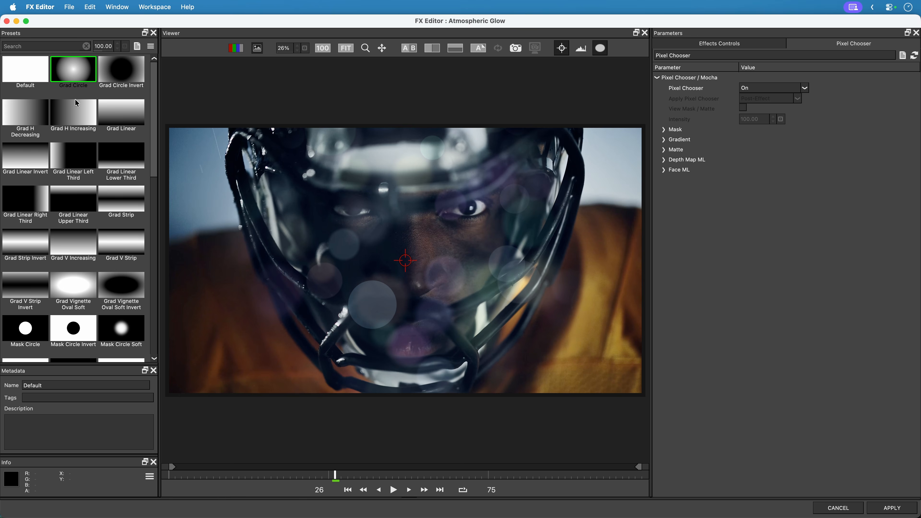
Try Pixel Chooser presets such as Grad V Strip, Grad Circle and Grad Circle Invert, and return to the Default preset
{"action": "left_click", "coordinate": [121, 247]}
{"action": "left_click", "coordinate": [78, 235]}
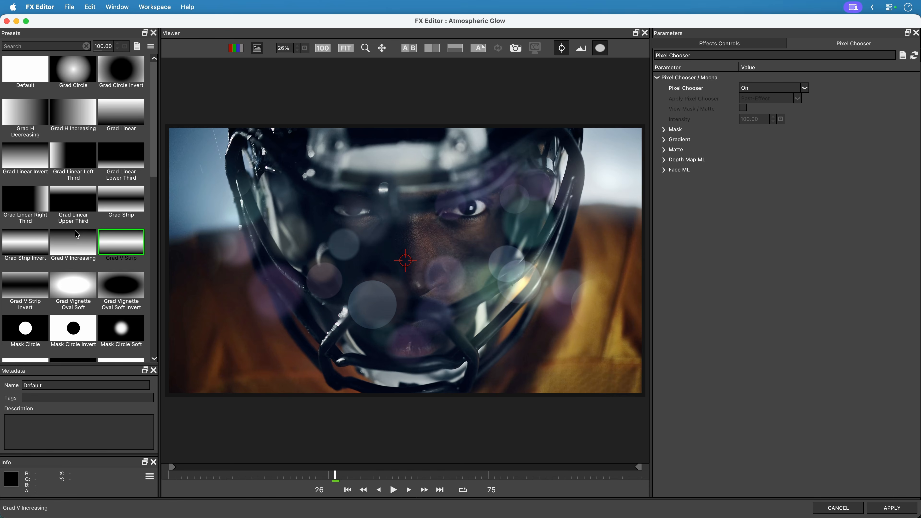
{"action": "left_click", "coordinate": [71, 114]}
{"action": "left_click", "coordinate": [70, 67]}
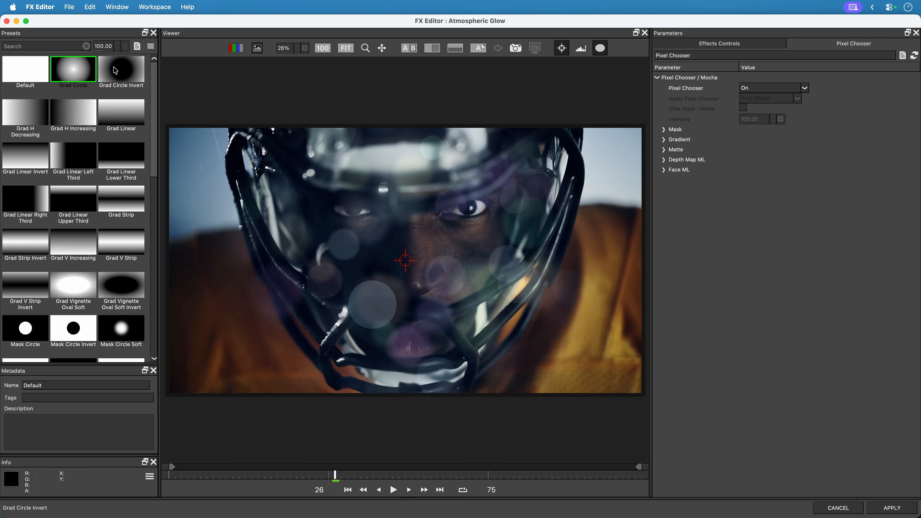
{"action": "left_click", "coordinate": [130, 83]}
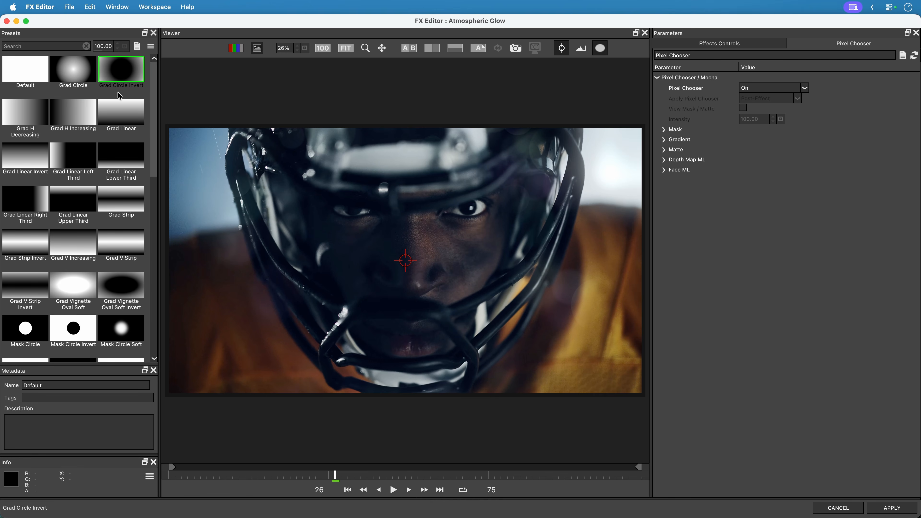
{"action": "left_click", "coordinate": [24, 75]}
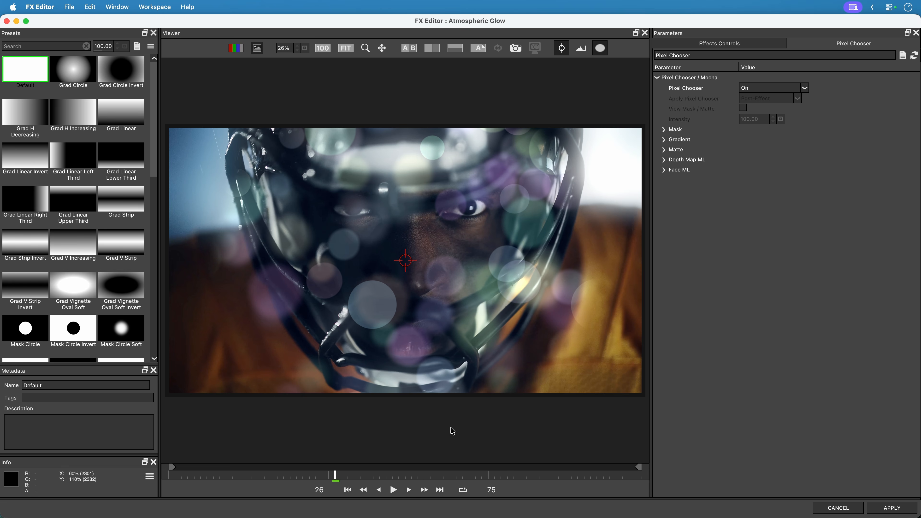
Move to the last frame and switch the Pixel Chooser Off and back On
{"action": "left_click", "coordinate": [441, 490]}
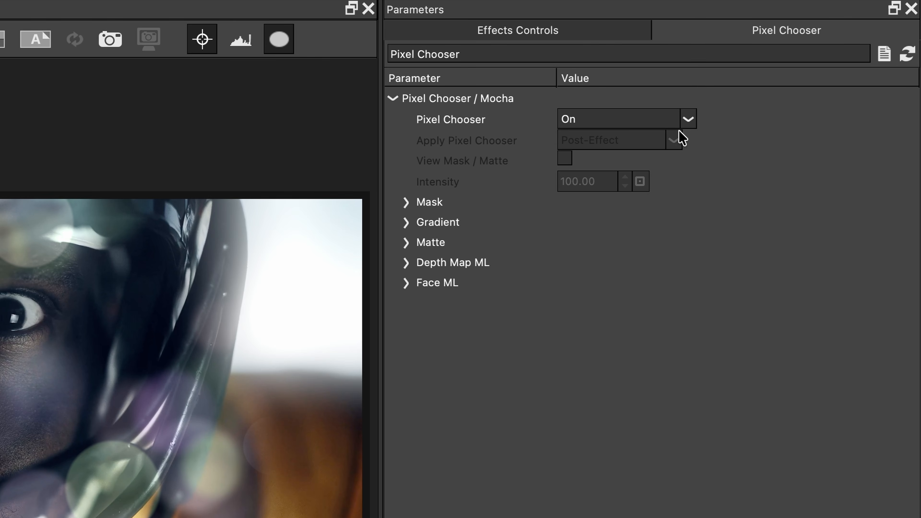
{"action": "left_click", "coordinate": [806, 88]}
{"action": "left_click", "coordinate": [669, 136]}
{"action": "left_click", "coordinate": [689, 120]}
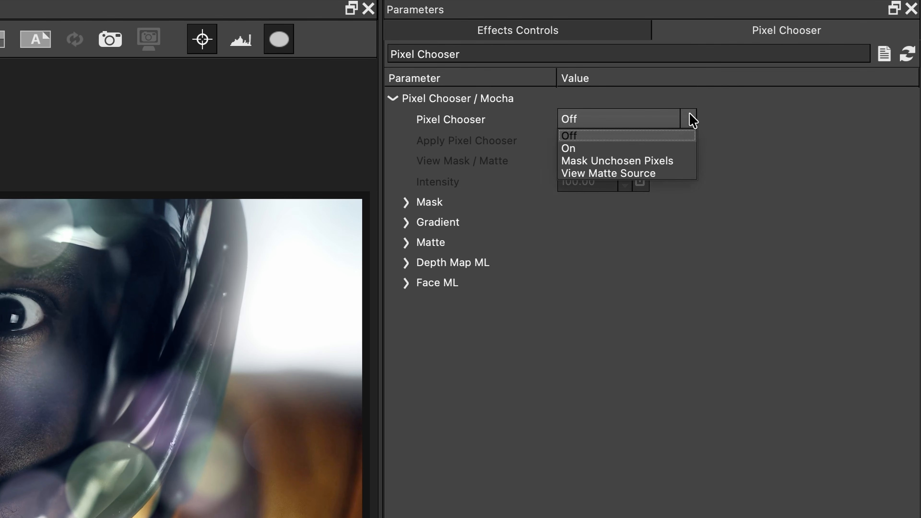
{"action": "left_click", "coordinate": [660, 148]}
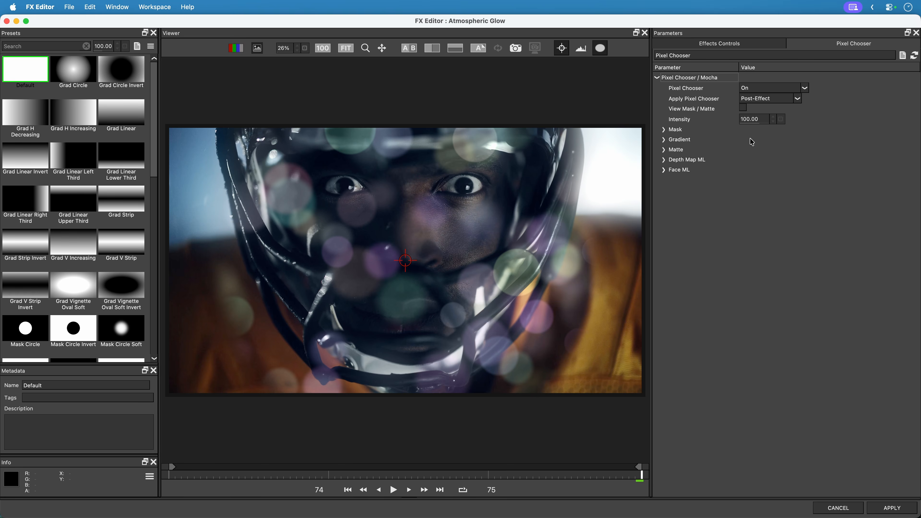
Set the Pixel Chooser's mask shape to Ellipse
{"action": "left_click", "coordinate": [664, 129]}
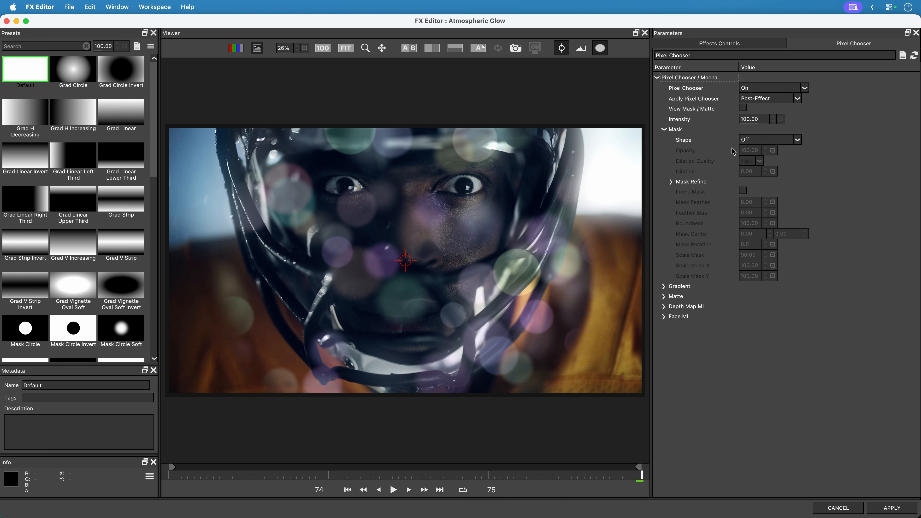
{"action": "left_click", "coordinate": [761, 140]}
{"action": "left_click", "coordinate": [759, 152]}
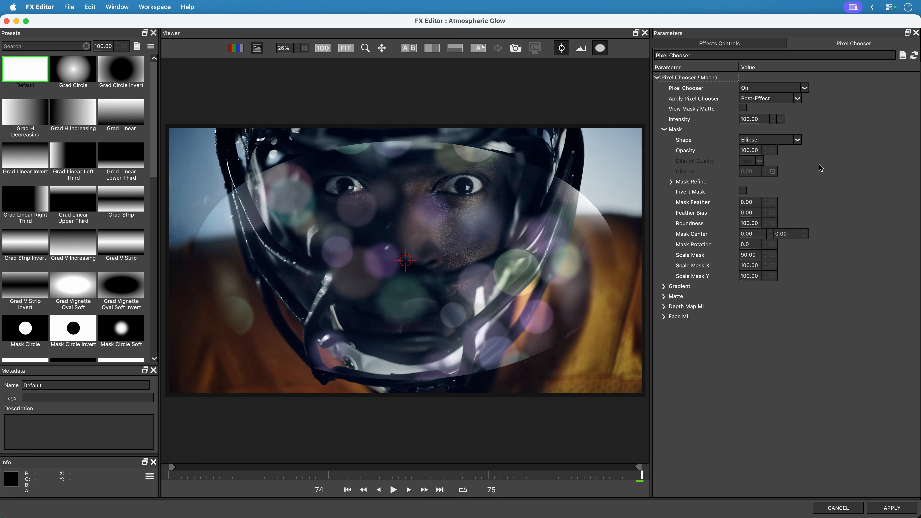
Display Mask Unchosen Pixels and set the ellipse mask's Scale Mask to 52, Mask Feather to 34.20 and vertical Mask Center to -0.18
{"action": "left_click", "coordinate": [805, 89]}
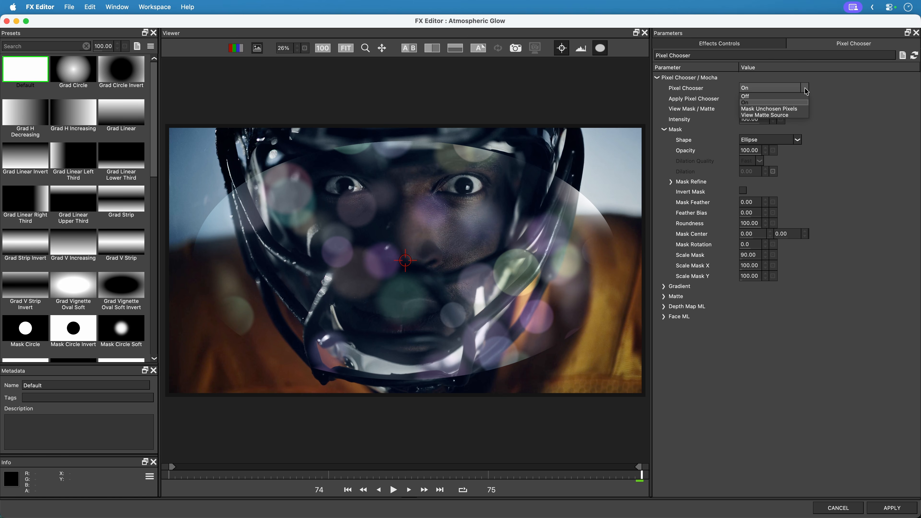
{"action": "left_click", "coordinate": [803, 109]}
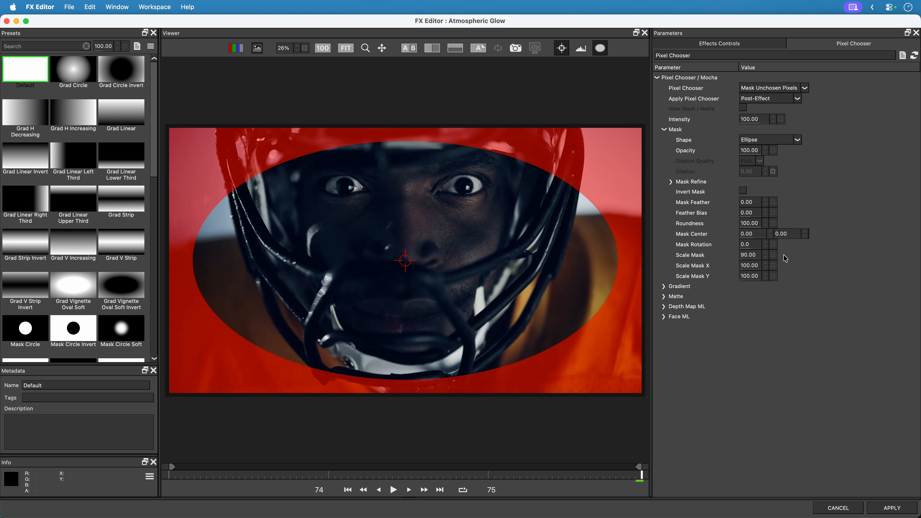
{"action": "left_click_drag", "start_coordinate": [753, 254], "coordinate": [728, 254]}
{"action": "left_click_drag", "start_coordinate": [753, 201], "coordinate": [920, 164]}
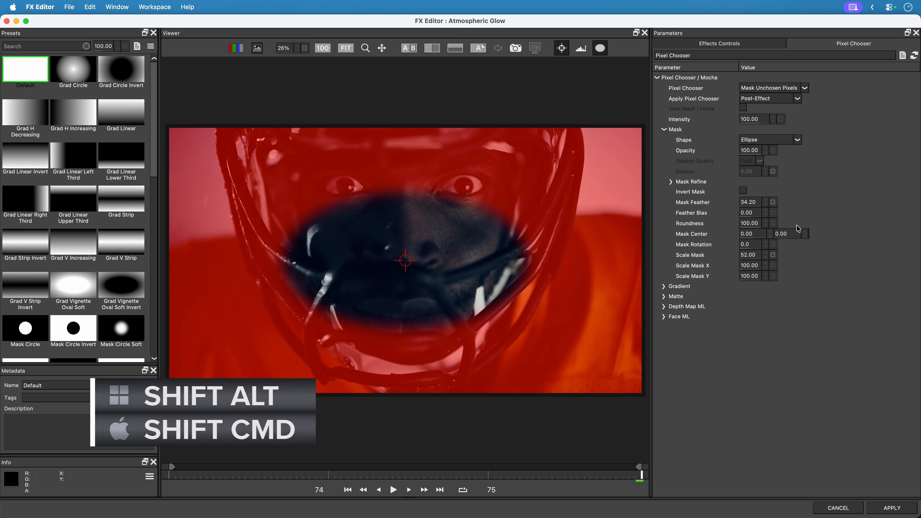
{"action": "left_click_drag", "start_coordinate": [789, 232], "coordinate": [748, 234]}
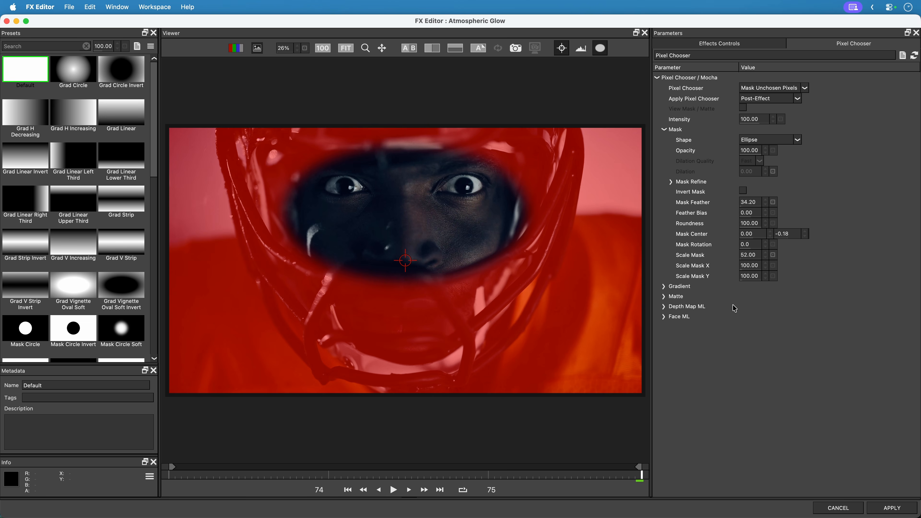
Return the Pixel Chooser to On and invert the ellipse mask so the effect stays off the player's face
{"action": "left_click", "coordinate": [802, 88]}
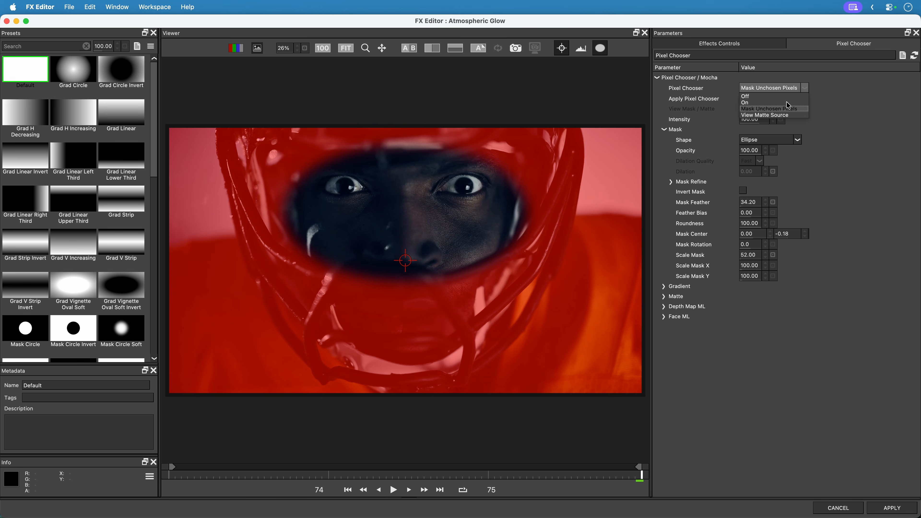
{"action": "left_click", "coordinate": [793, 103]}
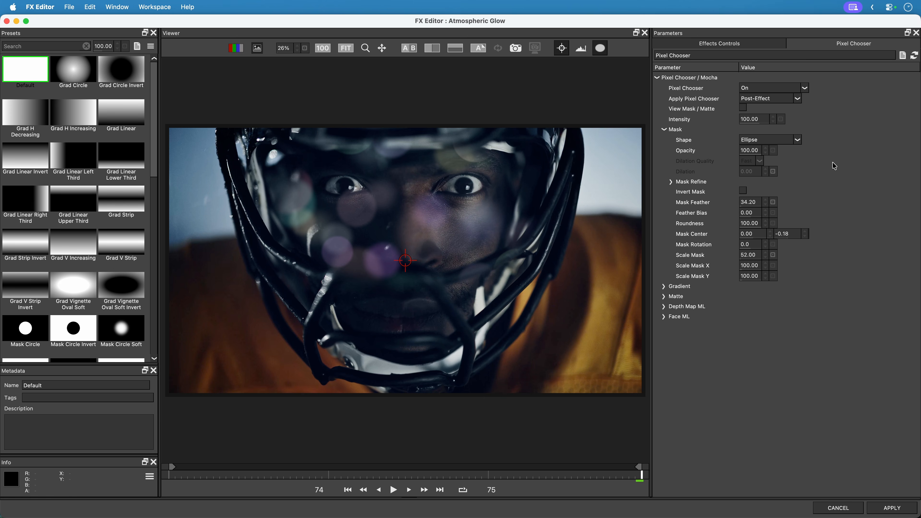
{"action": "left_click", "coordinate": [743, 190]}
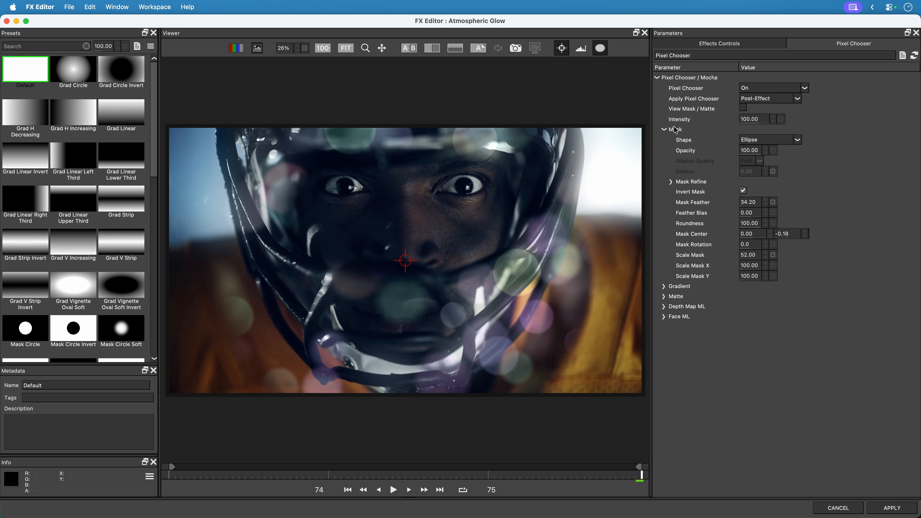
{"action": "left_click", "coordinate": [663, 129]}
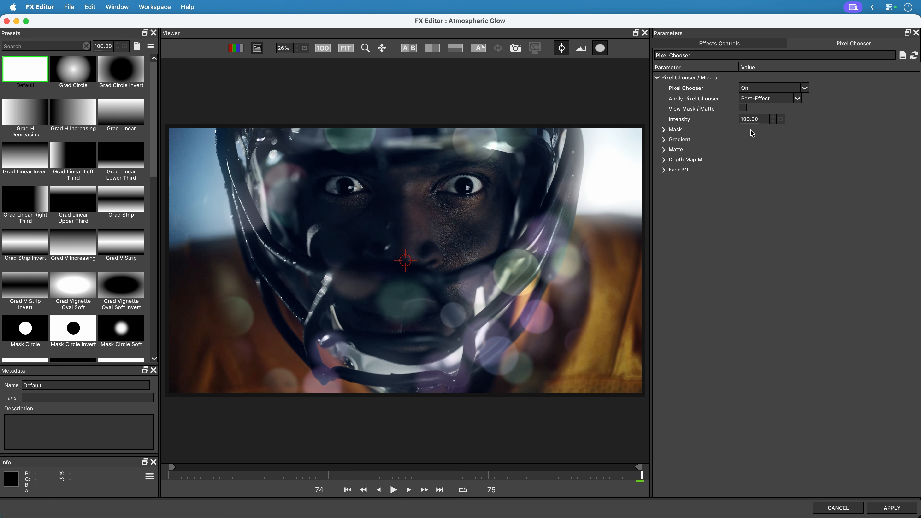
Turn on View Mask / Matte and set the Pixel Chooser's matte channel to Luma
{"action": "left_click", "coordinate": [743, 107]}
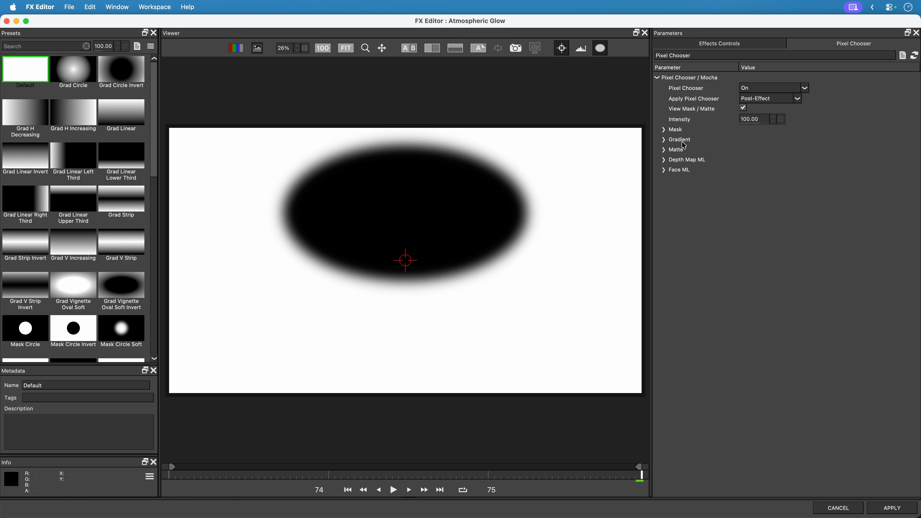
{"action": "left_click", "coordinate": [664, 150]}
{"action": "left_click", "coordinate": [763, 161]}
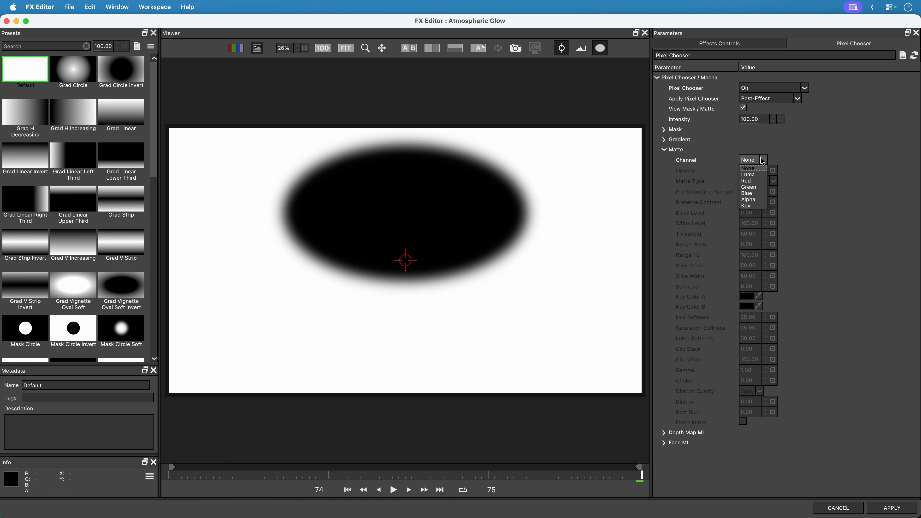
{"action": "left_click", "coordinate": [755, 174]}
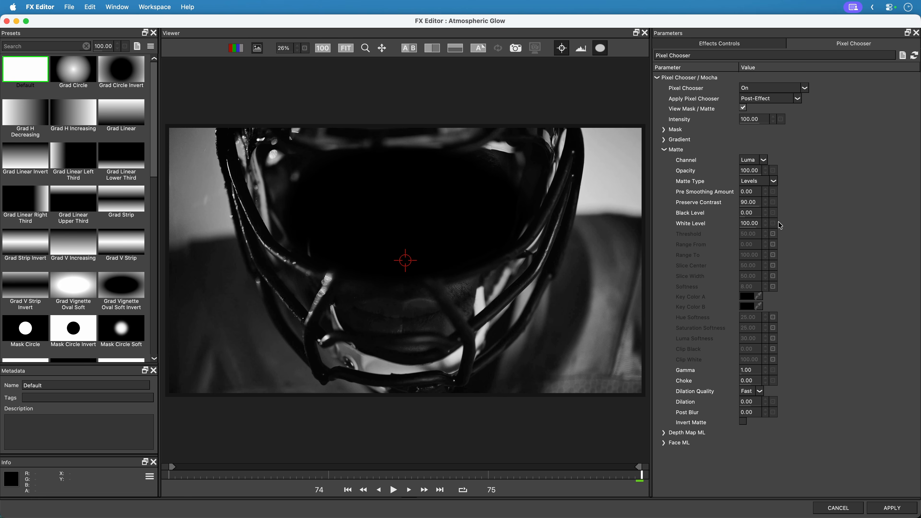
Set the luma matte's White Level to 11.60 and Post Blur to 10.30, and turn off View Mask / Matte
{"action": "left_click_drag", "start_coordinate": [773, 226], "coordinate": [435, 230]}
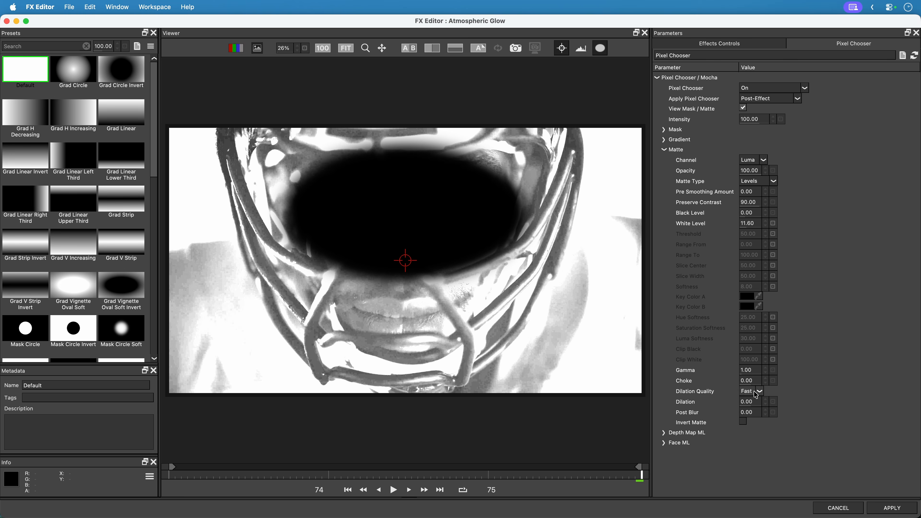
{"action": "left_click_drag", "start_coordinate": [749, 415], "coordinate": [801, 398]}
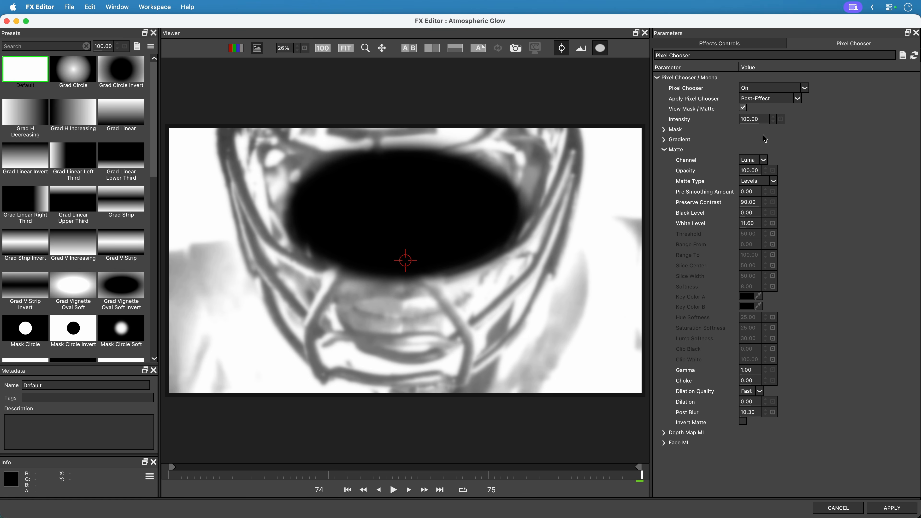
{"action": "left_click", "coordinate": [743, 108]}
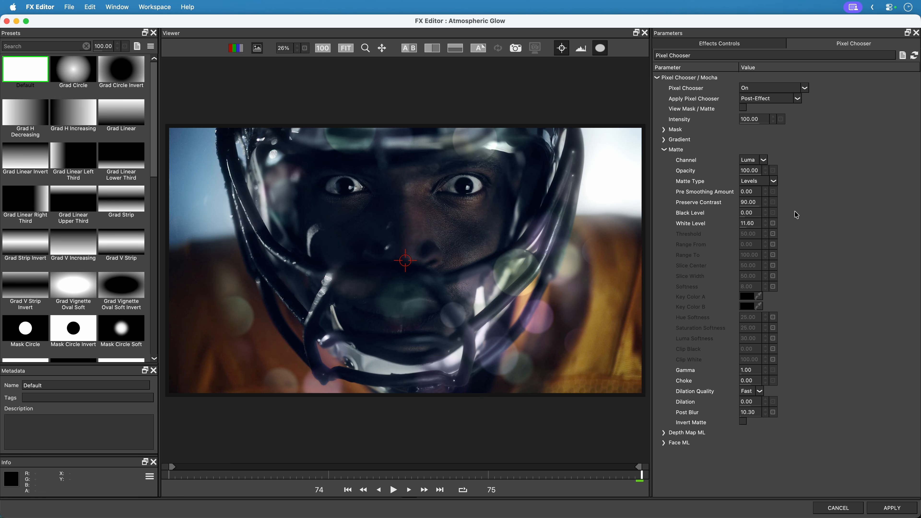
Set the luma matte's White Level to 13.60 and apply the FX Editor changes to the football player layer
{"action": "mouse_move", "coordinate": [745, 223]}
{"action": "left_mouse_down"}
{"action": "mouse_move", "coordinate": [754, 223]}
{"action": "mouse_move", "coordinate": [745, 222]}
{"action": "left_mouse_up"}
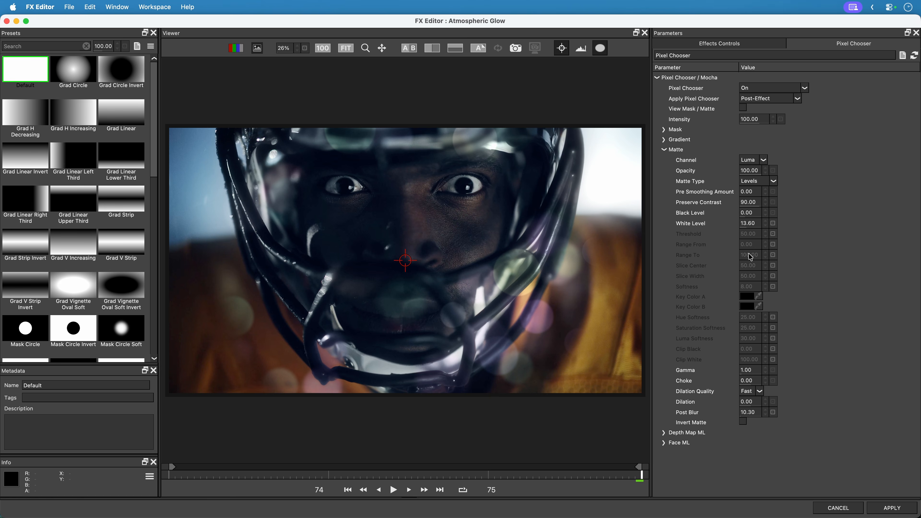
{"action": "left_click", "coordinate": [895, 508]}
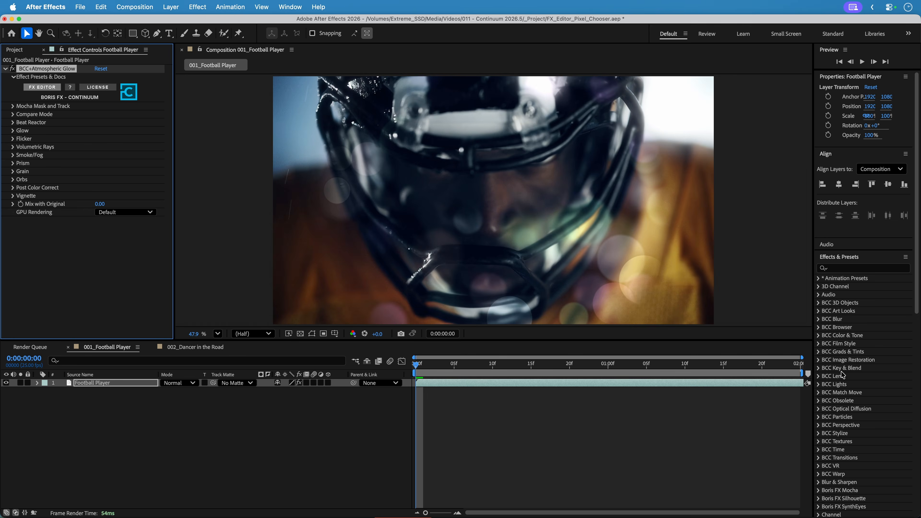
Play back the football player composition and review the Glow parameters of BCC+Atmospheric Glow
{"action": "key", "text": "space"}
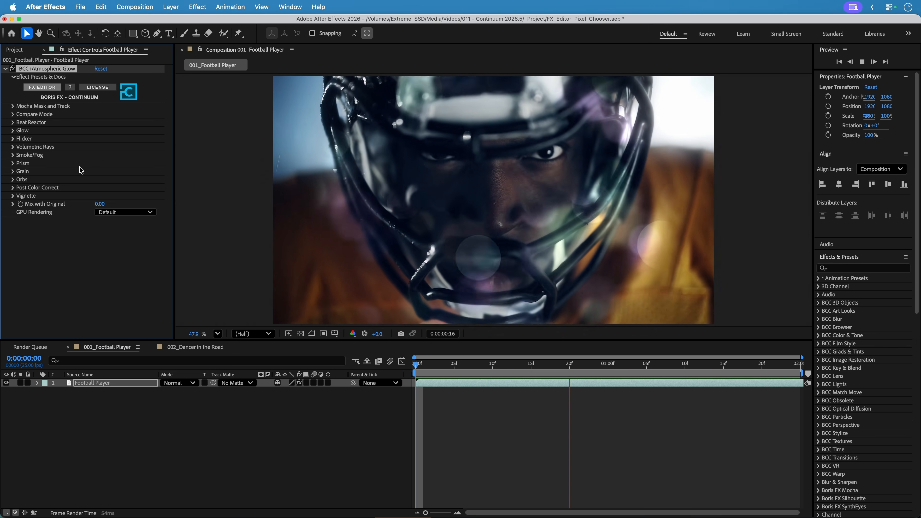
{"action": "left_click", "coordinate": [13, 132]}
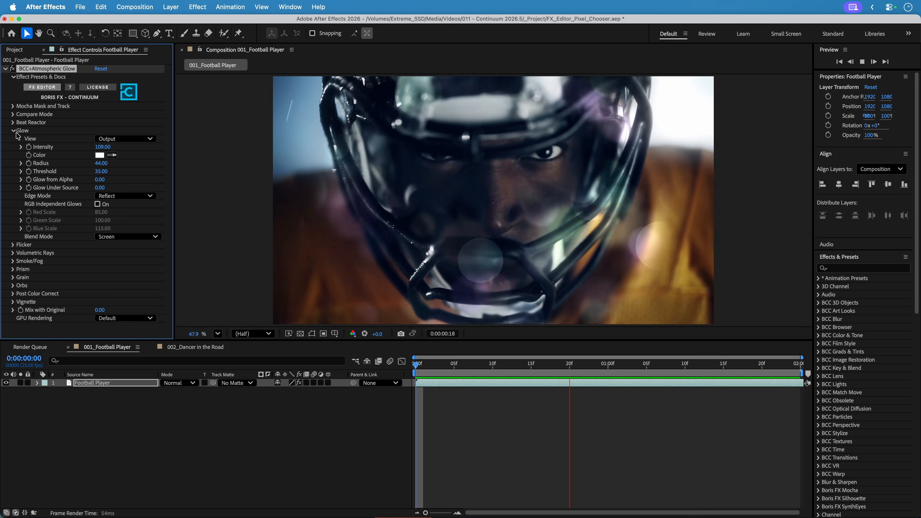
{"action": "left_click", "coordinate": [14, 131]}
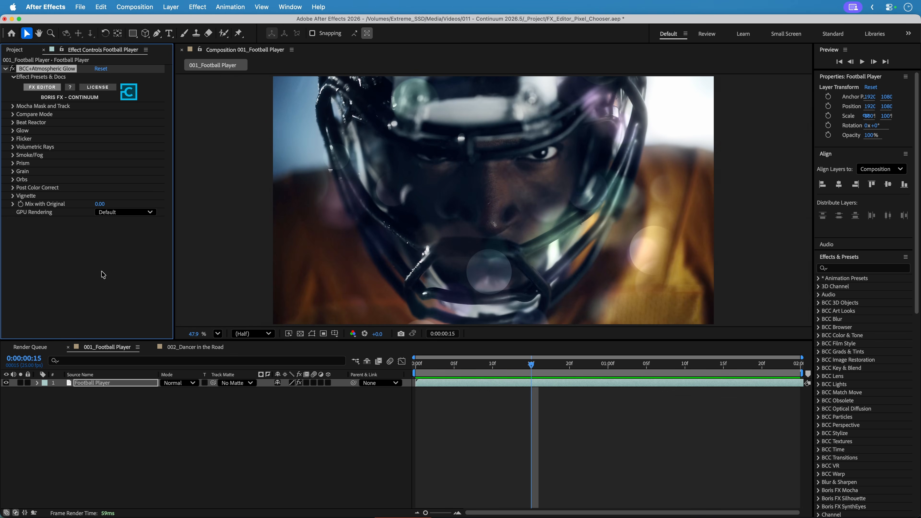
Switch to the 002_Dancer in the Road composition, play back the clip and stop it
{"action": "left_click", "coordinate": [194, 347]}
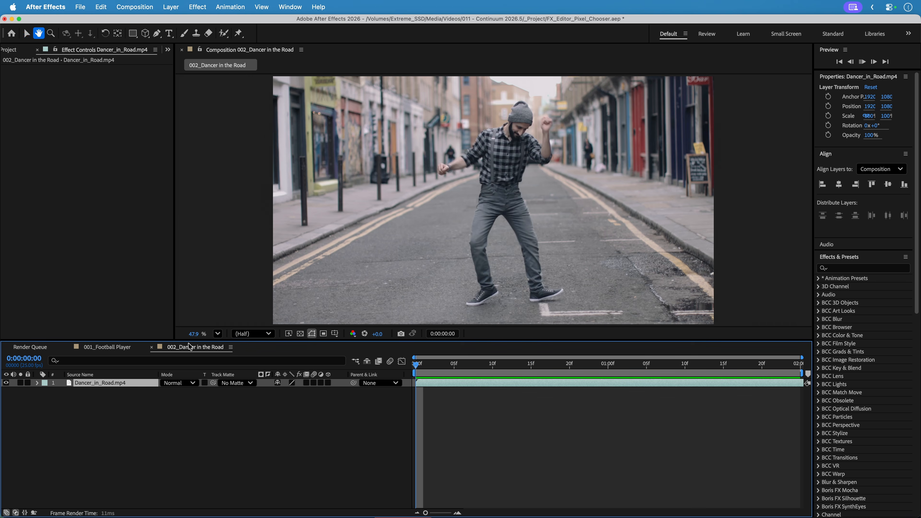
{"action": "key", "text": "space"}
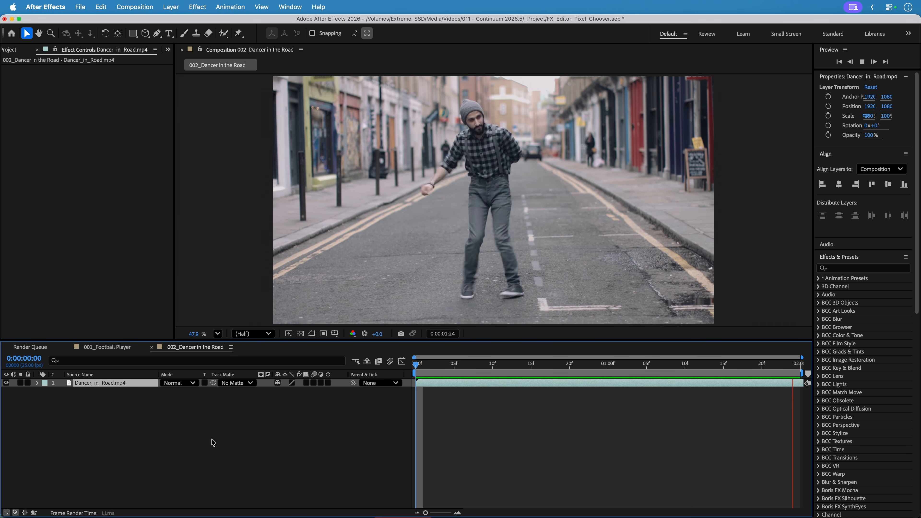
{"action": "left_click", "coordinate": [187, 424]}
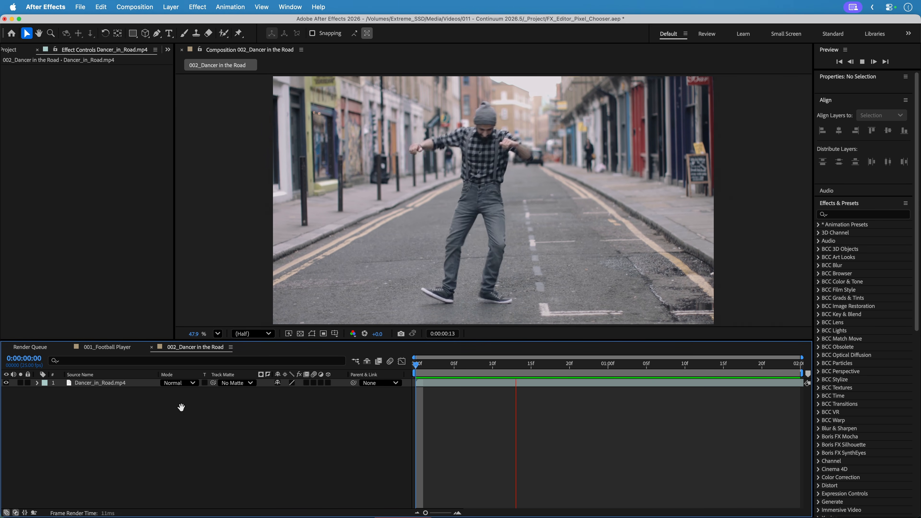
{"action": "key", "text": "space"}
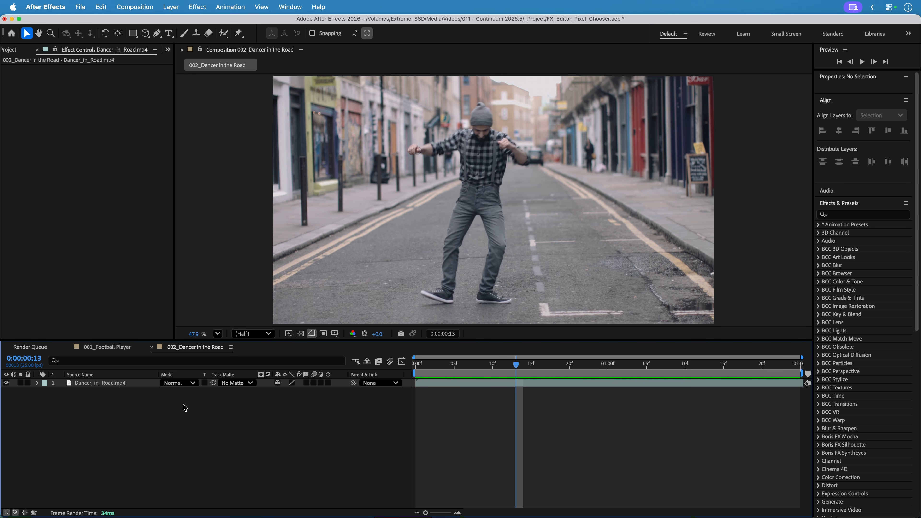
Apply the BCC+Scanline effect from BCC Stylize to the Dancer_in_Road.mp4 layer
{"action": "left_click", "coordinate": [145, 384]}
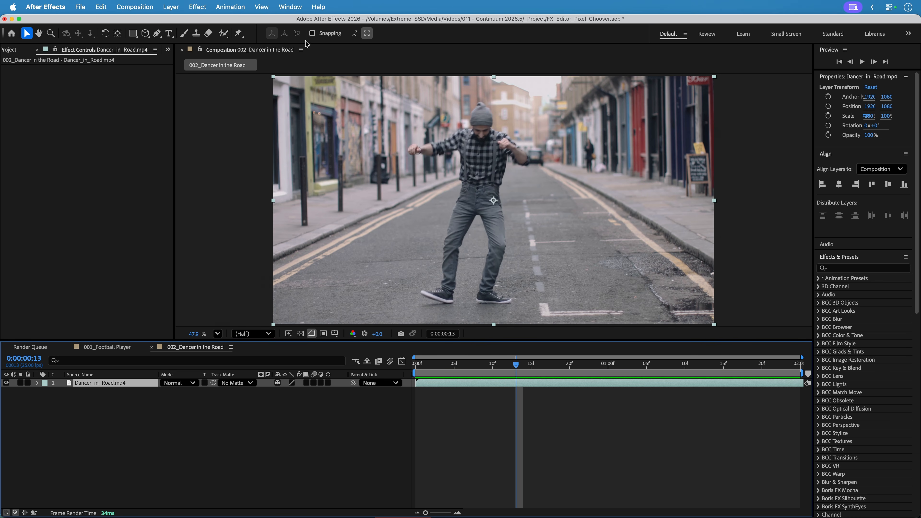
{"action": "left_click", "coordinate": [197, 7]}
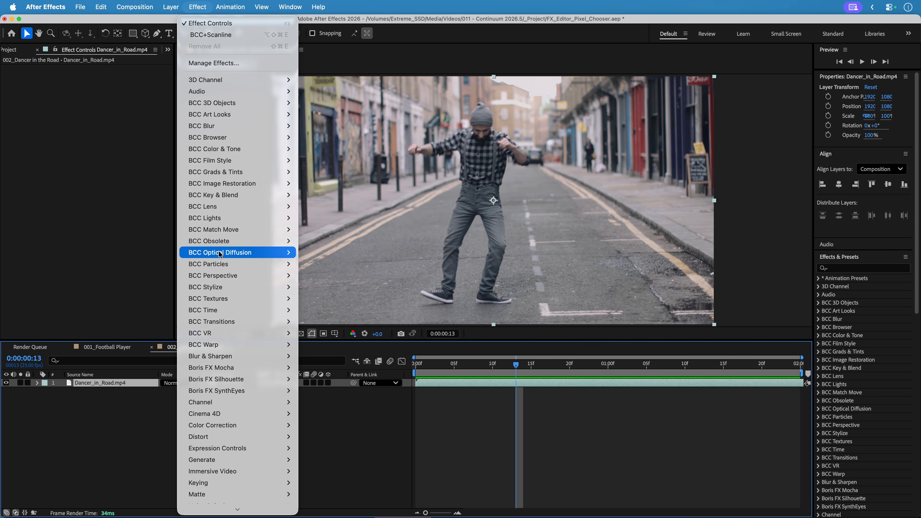
{"action": "mouse_move", "coordinate": [229, 287]}
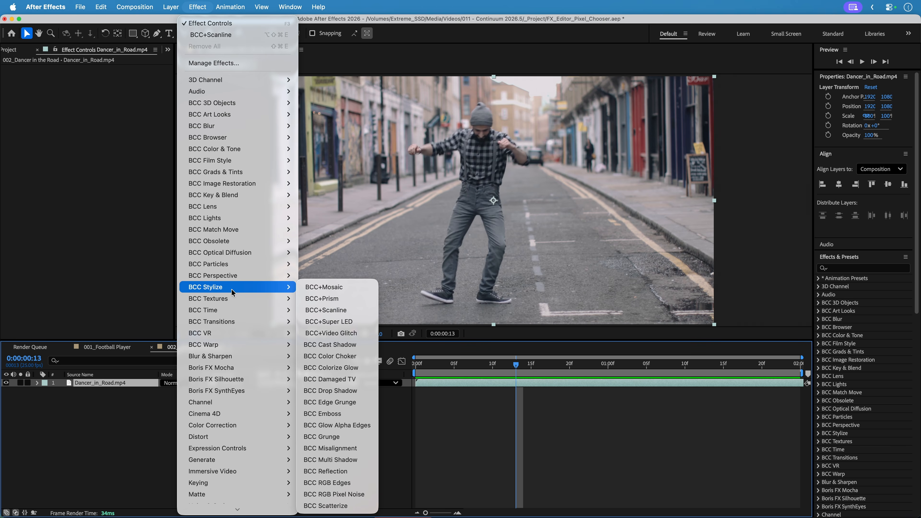
{"action": "left_click", "coordinate": [360, 314]}
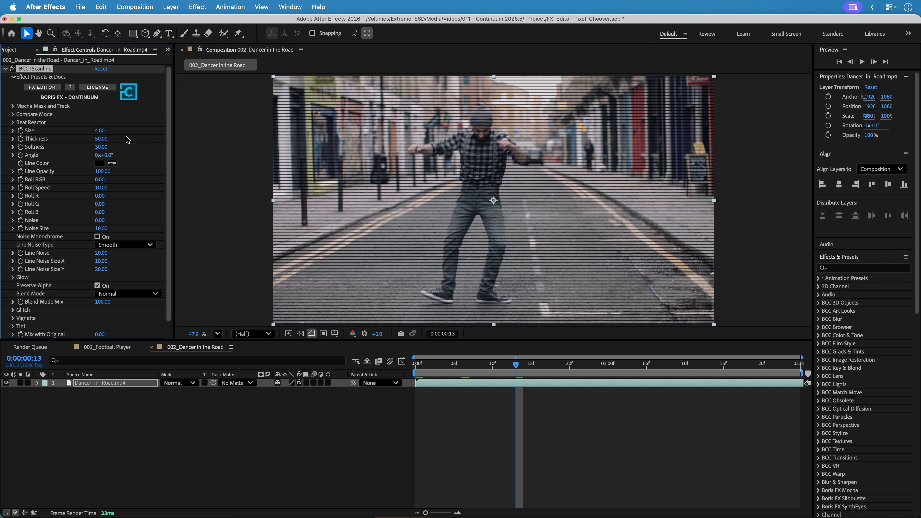
Open Scanline in the FX Editor, load the Fine Rolling preset and set its Size to 4.90
{"action": "left_click", "coordinate": [43, 88]}
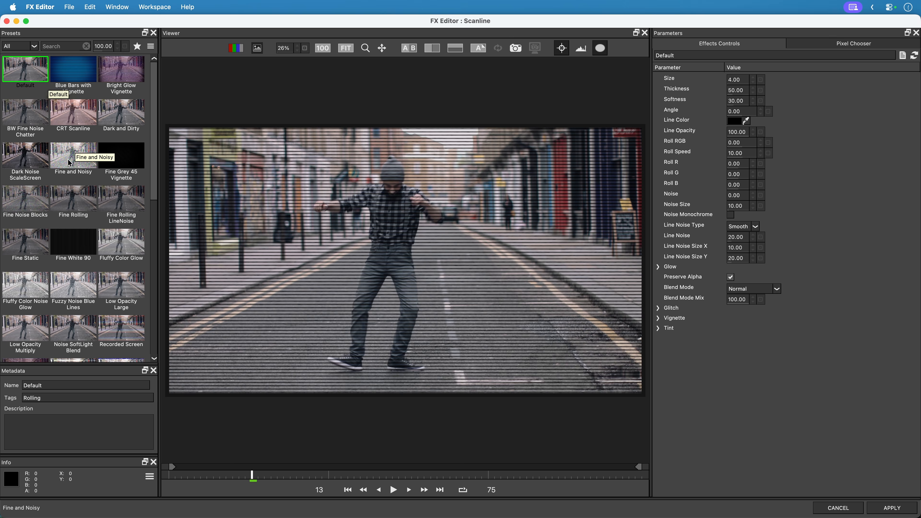
{"action": "left_click", "coordinate": [69, 203]}
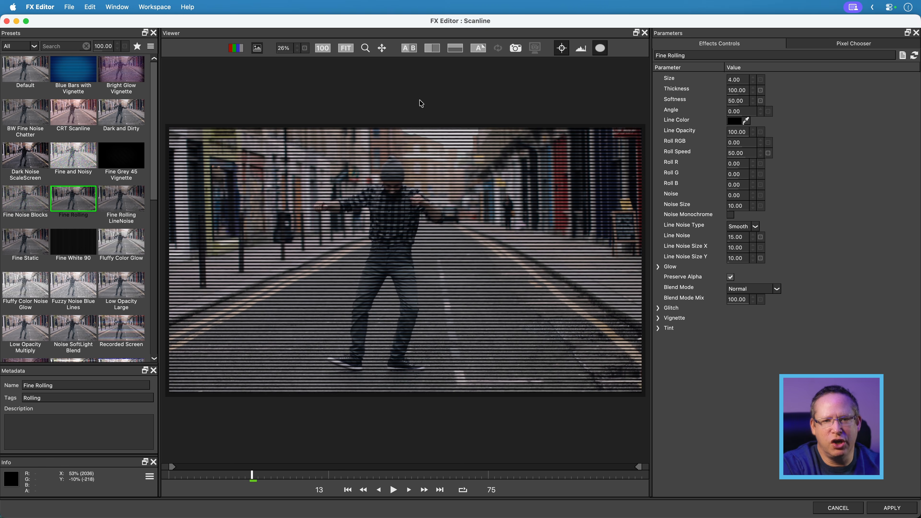
{"action": "left_click_drag", "start_coordinate": [751, 79], "coordinate": [748, 77]}
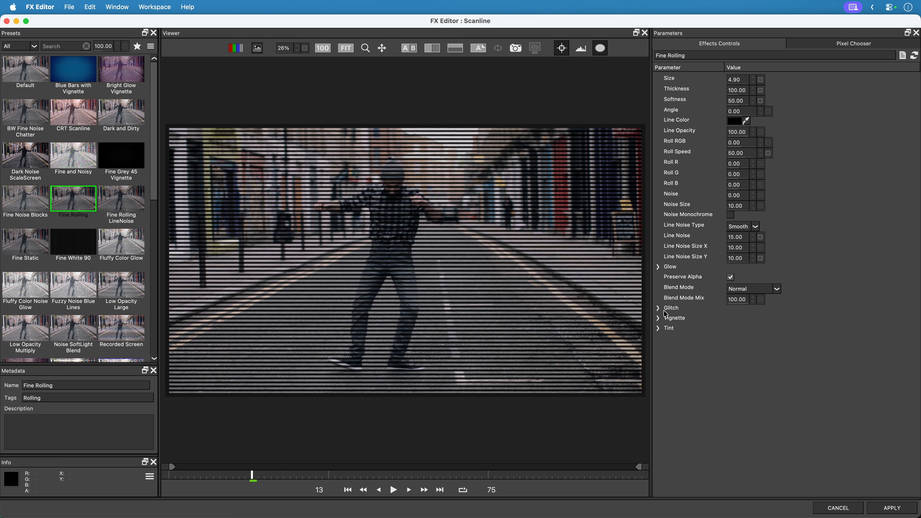
Enable the orange color tint for the scanlines, and play back the clip to preview it
{"action": "left_click", "coordinate": [658, 328]}
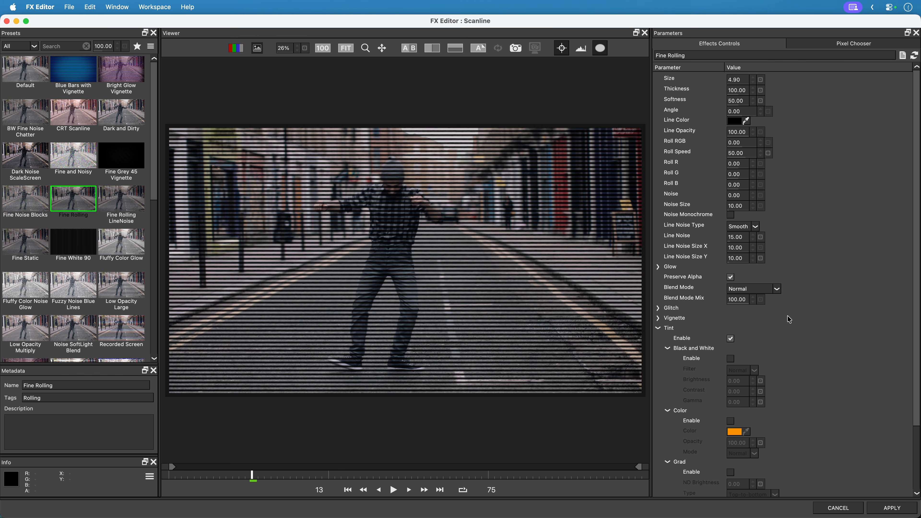
{"action": "scroll", "coordinate": [788, 315], "scroll_direction": "down", "scroll_amount": 3}
{"action": "left_click", "coordinate": [730, 347]}
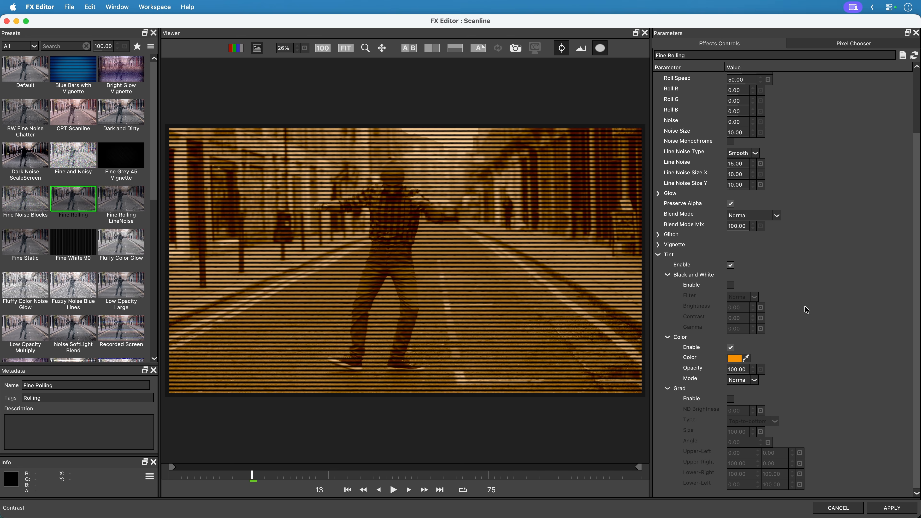
{"action": "left_click", "coordinate": [394, 490]}
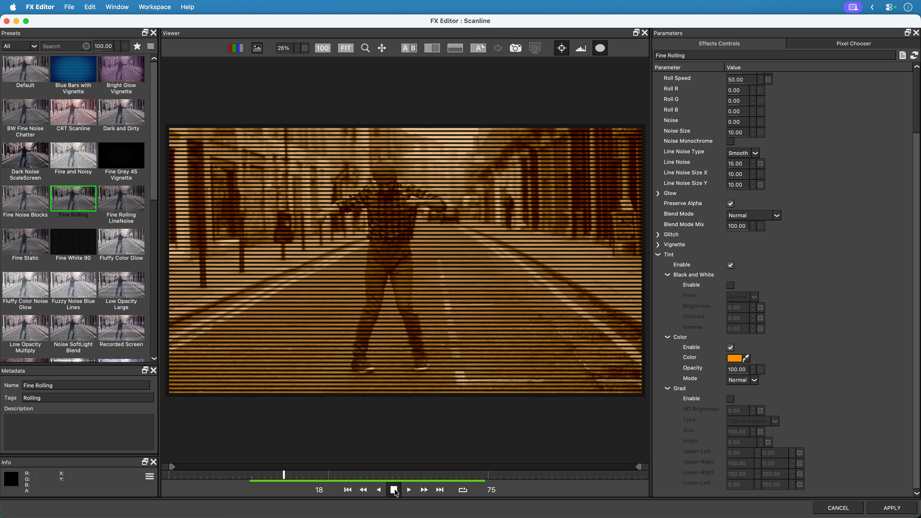
{"action": "left_click", "coordinate": [395, 489]}
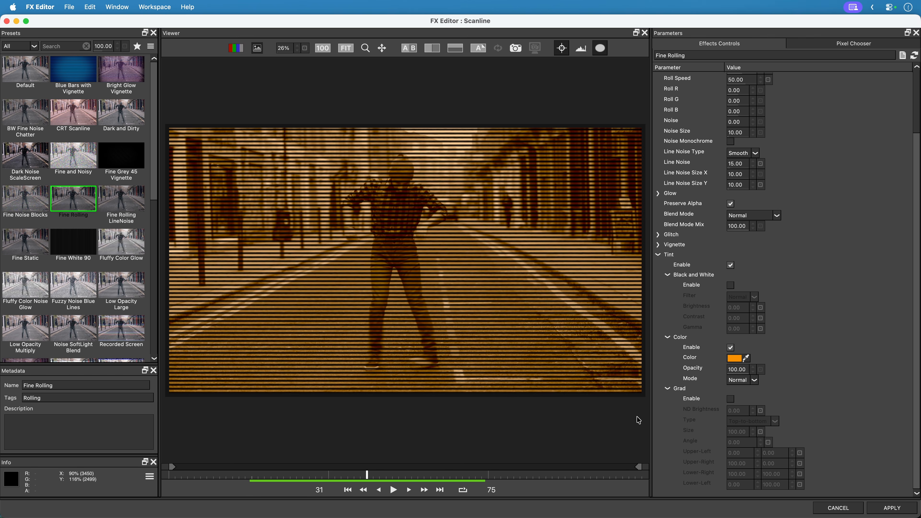
Turn on the Glitch option of the Scanline effect
{"action": "left_click", "coordinate": [658, 235]}
{"action": "left_click", "coordinate": [730, 245]}
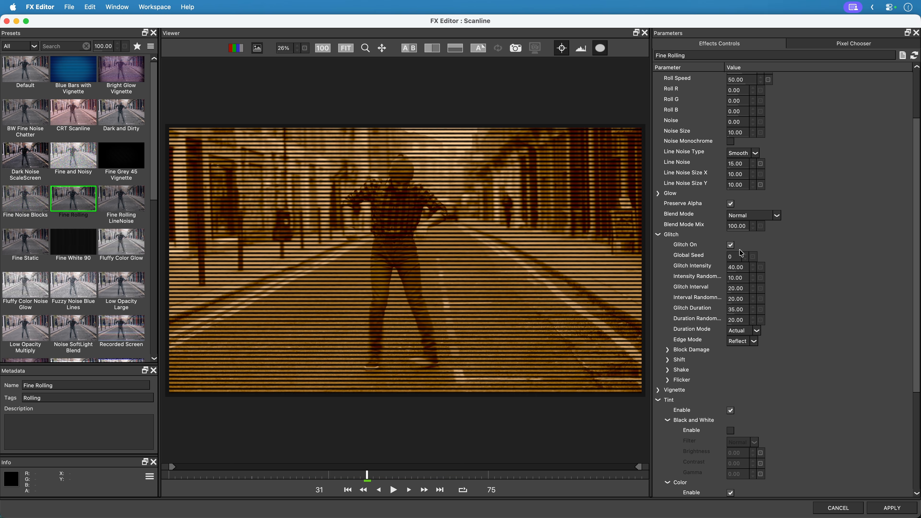
Set both Glitch Intensity and Glitch Interval to 11.00, and play back the clip to check the glitching
{"action": "left_click", "coordinate": [394, 490]}
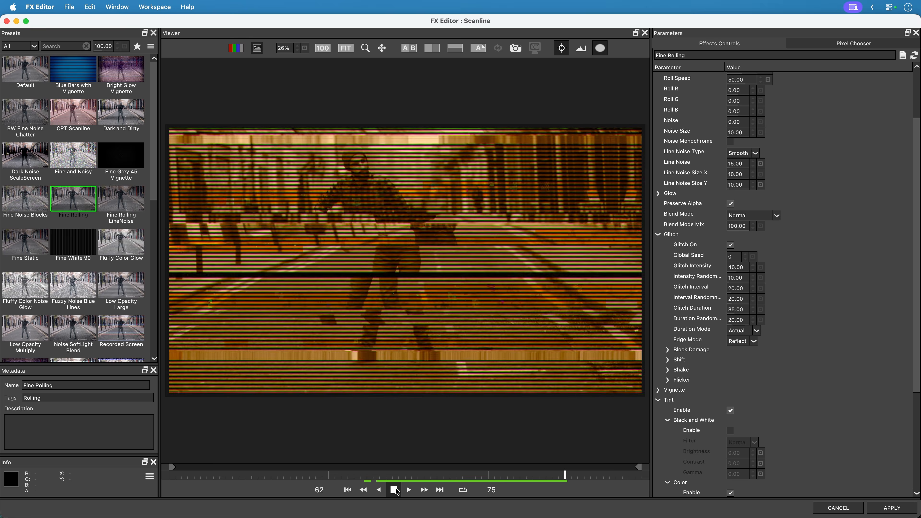
{"action": "left_click", "coordinate": [395, 491]}
{"action": "left_click_drag", "start_coordinate": [734, 267], "coordinate": [724, 284]}
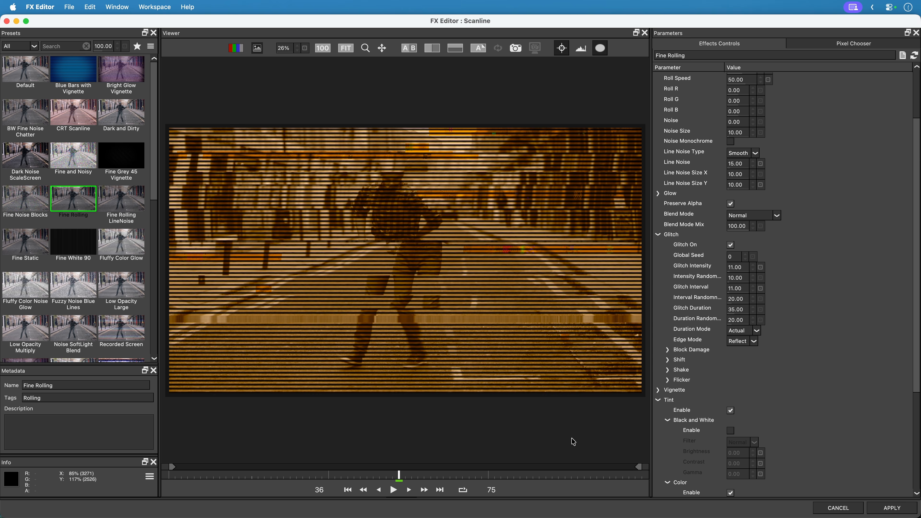
{"action": "left_click", "coordinate": [667, 350]}
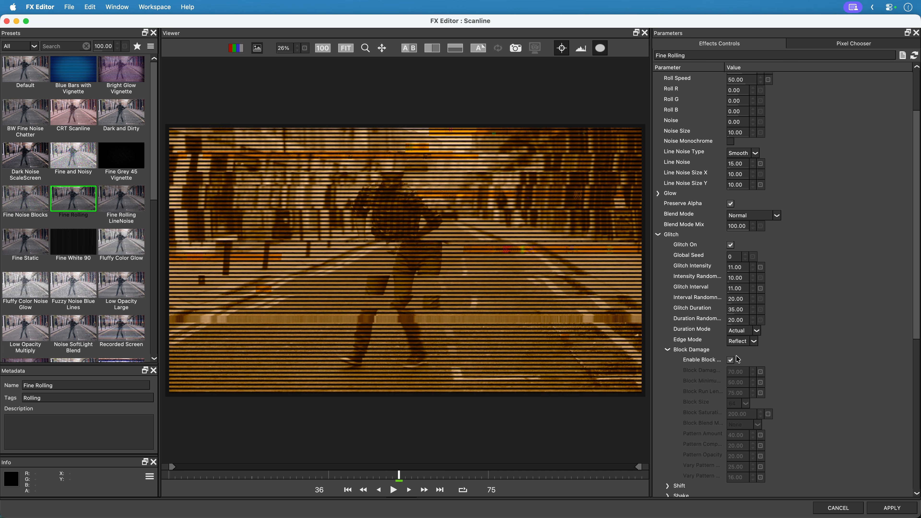
{"action": "left_click", "coordinate": [679, 351]}
{"action": "left_click", "coordinate": [393, 490]}
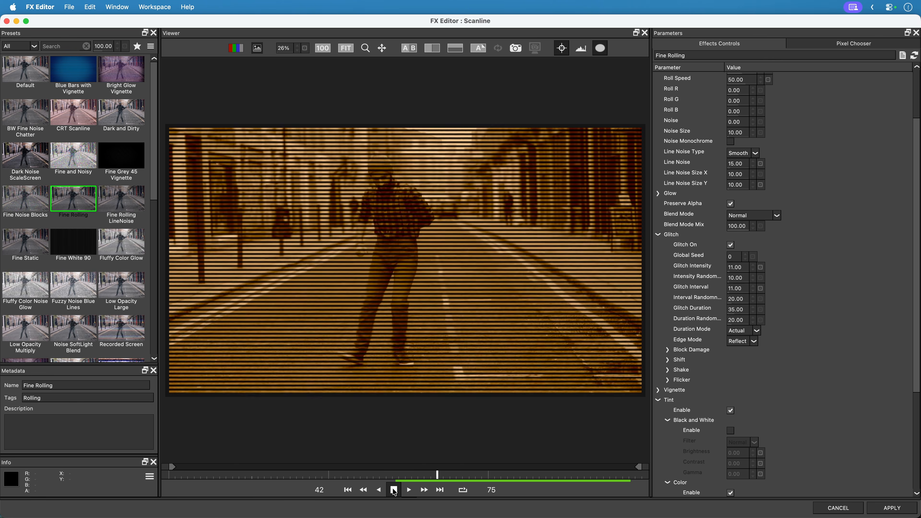
{"action": "left_click", "coordinate": [394, 491]}
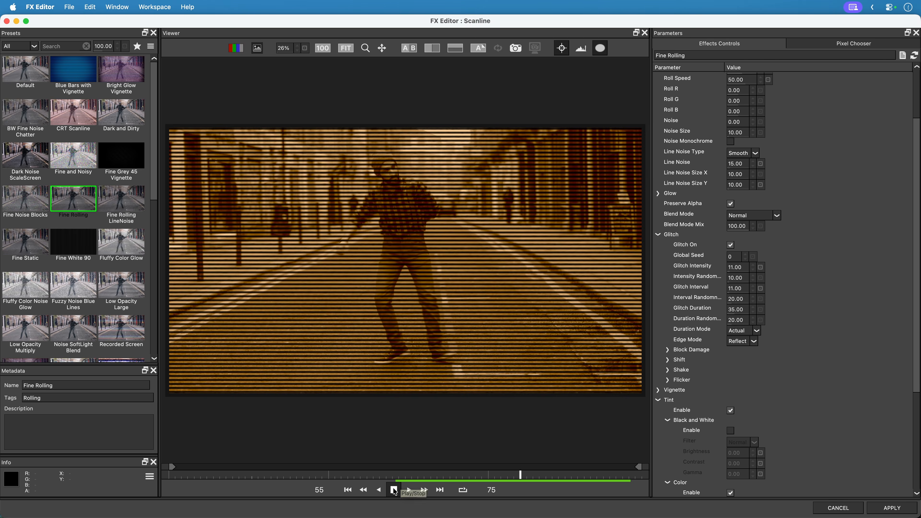
Turn on the Pixel Chooser for Scanline and enable its Depth Map ML
{"action": "left_click", "coordinate": [854, 44]}
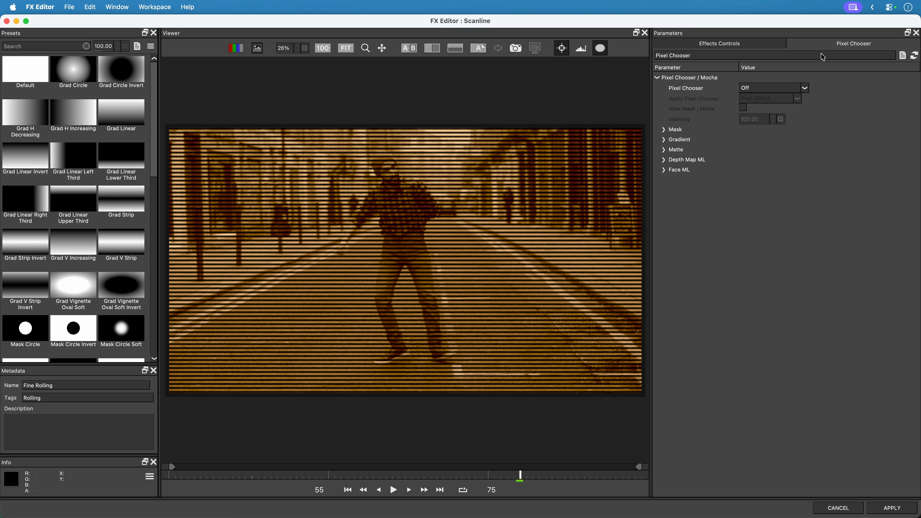
{"action": "left_click", "coordinate": [790, 88]}
{"action": "left_click", "coordinate": [775, 104]}
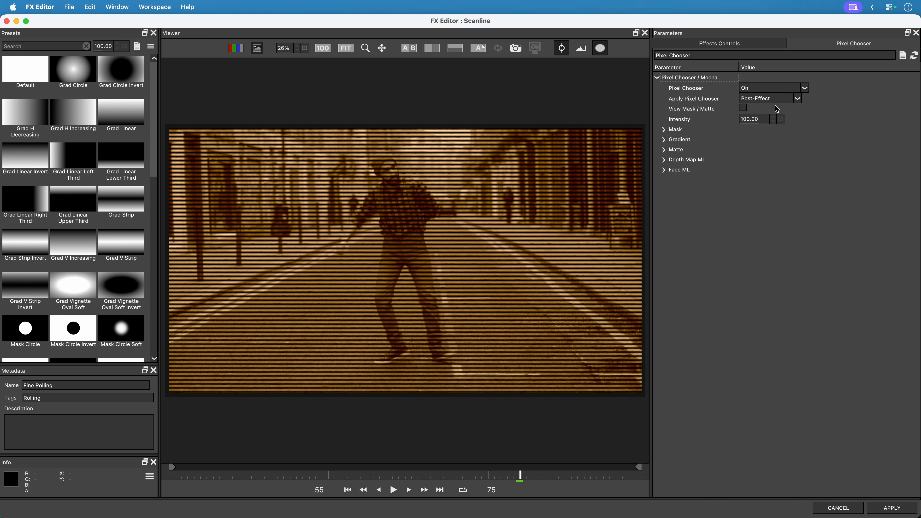
{"action": "left_click", "coordinate": [663, 162]}
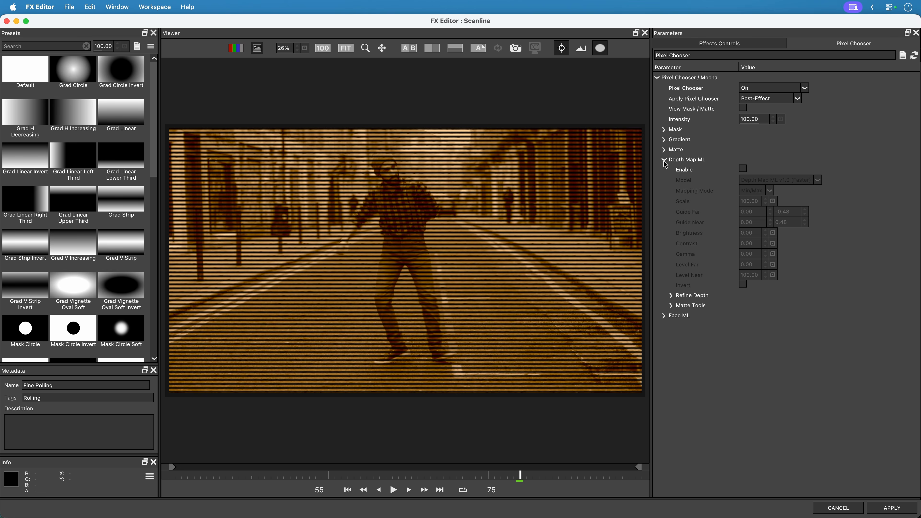
{"action": "left_click", "coordinate": [743, 168]}
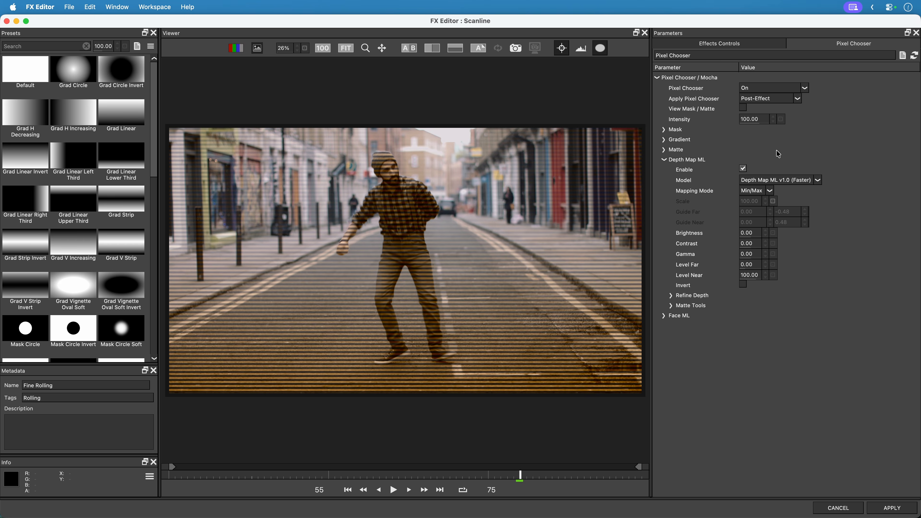
Show the Pixel Chooser matte, invert the depth map, and set Level Far to 34.90 and Level Near to 63.20
{"action": "left_click", "coordinate": [743, 109]}
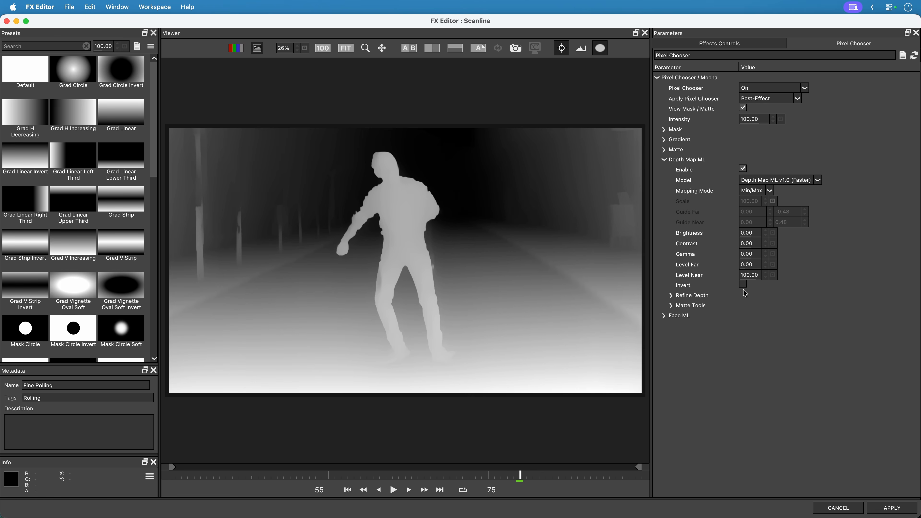
{"action": "left_click_drag", "start_coordinate": [772, 282], "coordinate": [643, 275]}
{"action": "left_click_drag", "start_coordinate": [752, 265], "coordinate": [916, 232]}
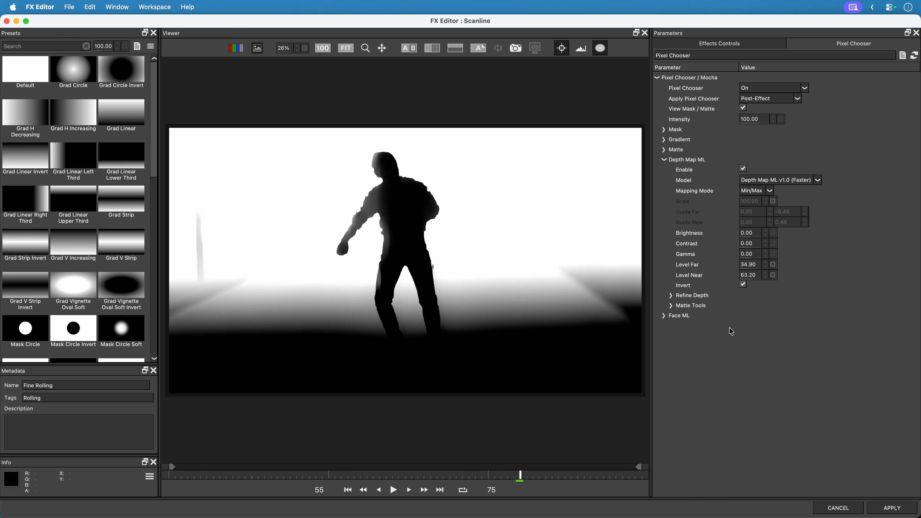
Switch to the Depth Map ML v1.0 (Best) model, refine Level Far to 25.60 and Level Near to 45.20, and hide the matte
{"action": "left_click", "coordinate": [818, 180]}
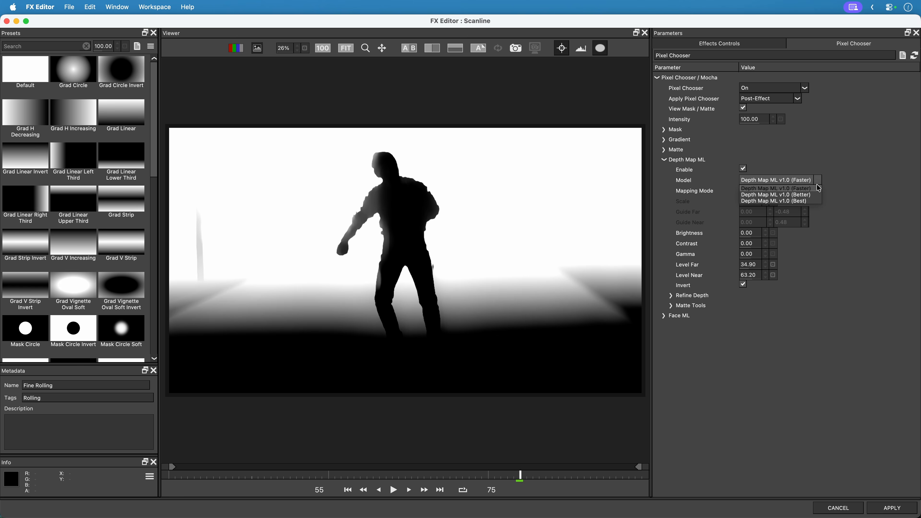
{"action": "left_click", "coordinate": [813, 199]}
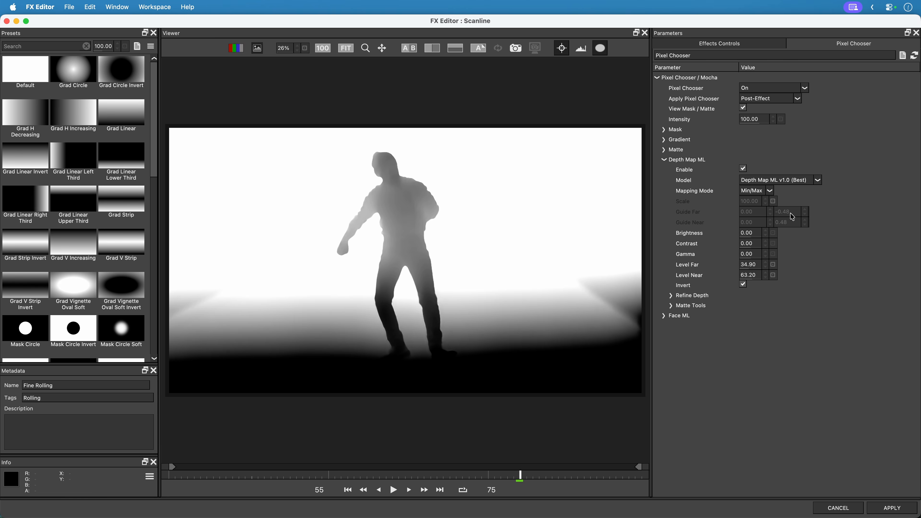
{"action": "left_click_drag", "start_coordinate": [750, 263], "coordinate": [665, 283]}
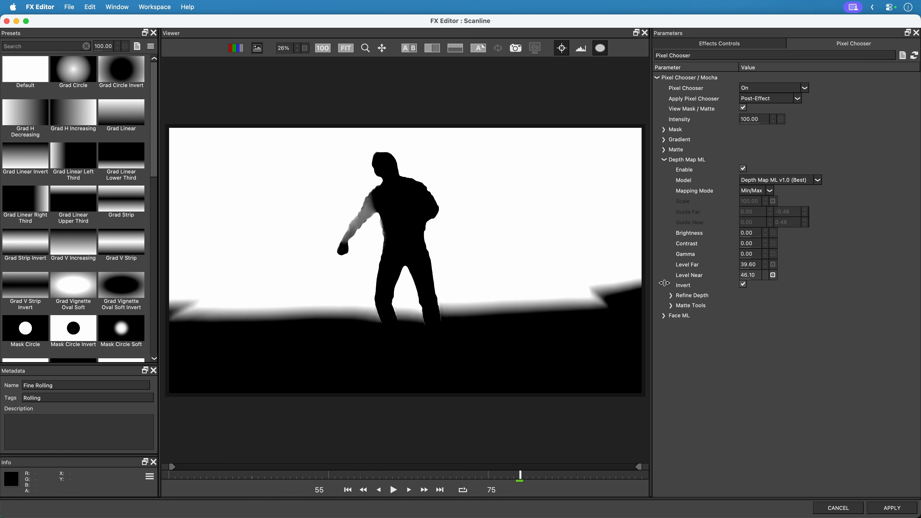
{"action": "left_click_drag", "start_coordinate": [746, 264], "coordinate": [677, 273]}
{"action": "mouse_move", "coordinate": [751, 275]}
{"action": "left_mouse_down"}
{"action": "mouse_move", "coordinate": [742, 274]}
{"action": "mouse_move", "coordinate": [750, 272]}
{"action": "left_mouse_up"}
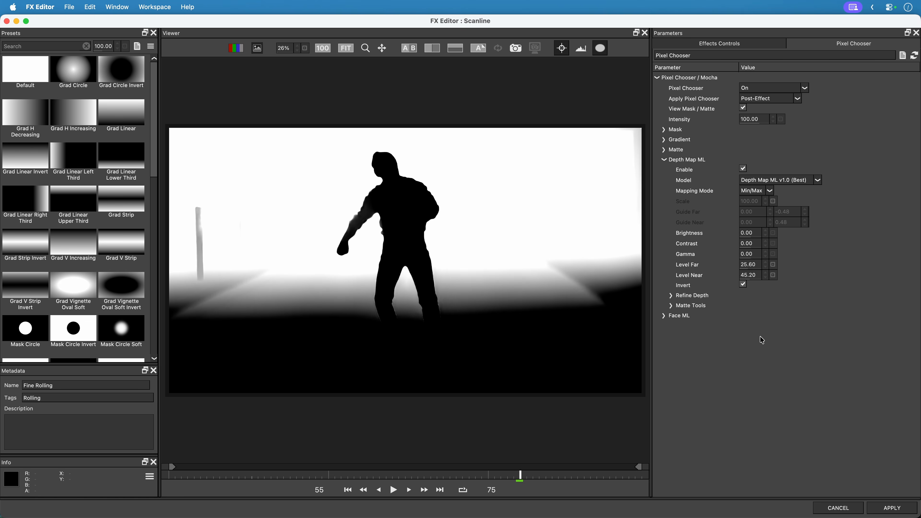
{"action": "left_click", "coordinate": [743, 108]}
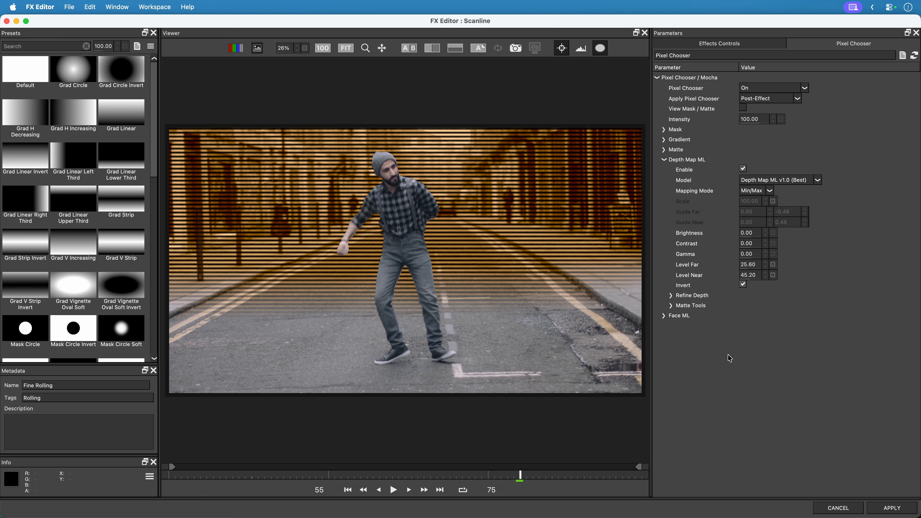
Set the depth matte's Choke to -2.70 and Post Blur to 2.20 in Matte Tools, and play back the result
{"action": "left_click", "coordinate": [671, 306]}
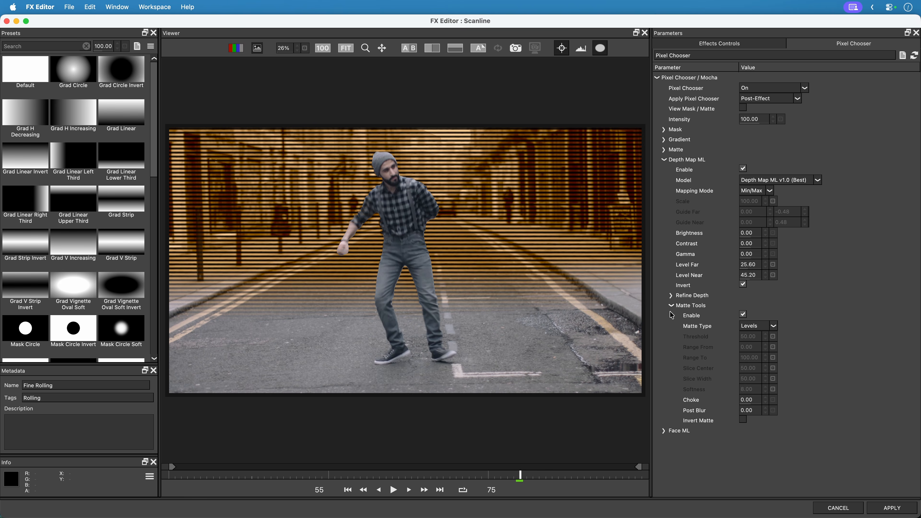
{"action": "left_click_drag", "start_coordinate": [750, 400], "coordinate": [769, 404]}
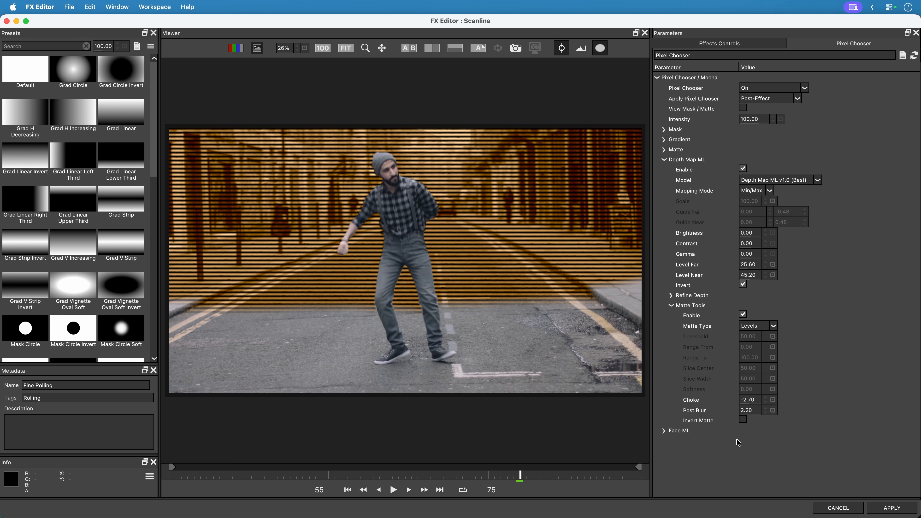
{"action": "left_click", "coordinate": [394, 491]}
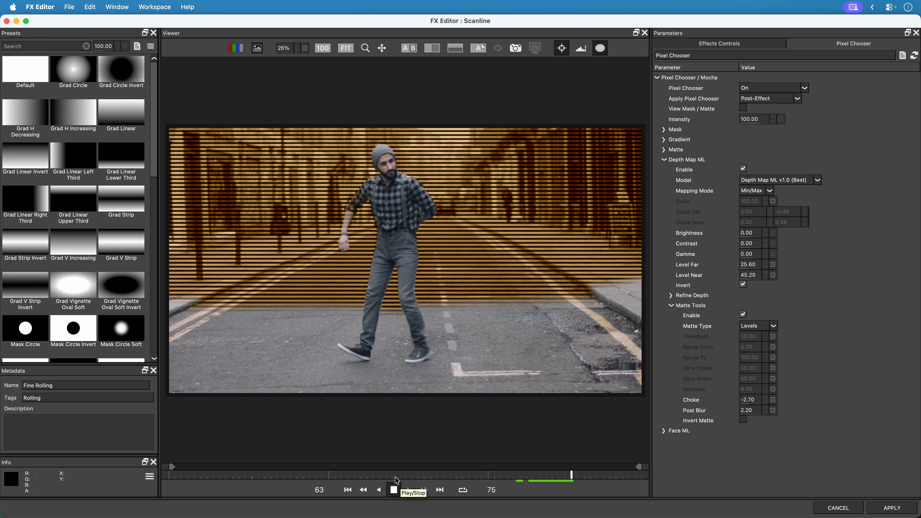
{"action": "left_click", "coordinate": [394, 489]}
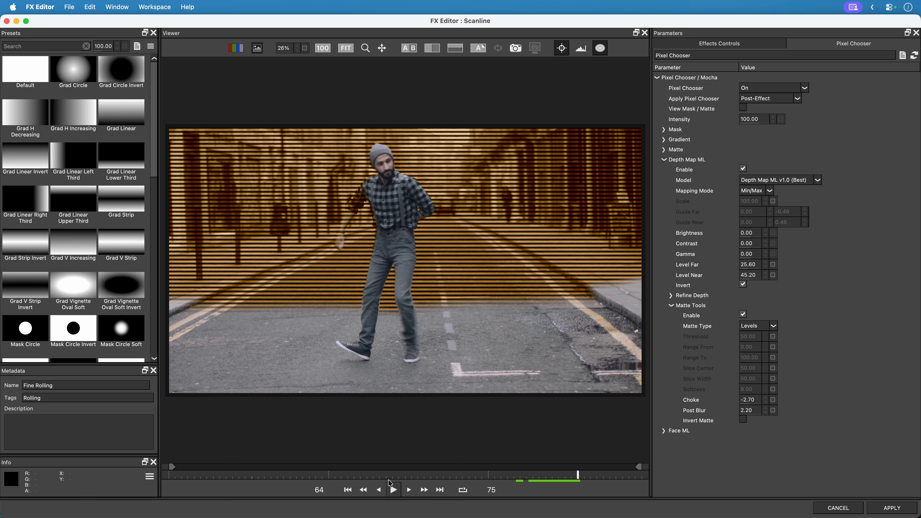
Enable the tint's Grad, raise its Lower-Right point to about 98.48, 66.91 and Lower-Left to about 0.61, 71.25, and apply the Scanline settings
{"action": "left_click", "coordinate": [723, 45]}
{"action": "scroll", "coordinate": [763, 373], "scroll_direction": "down", "scroll_amount": 5}
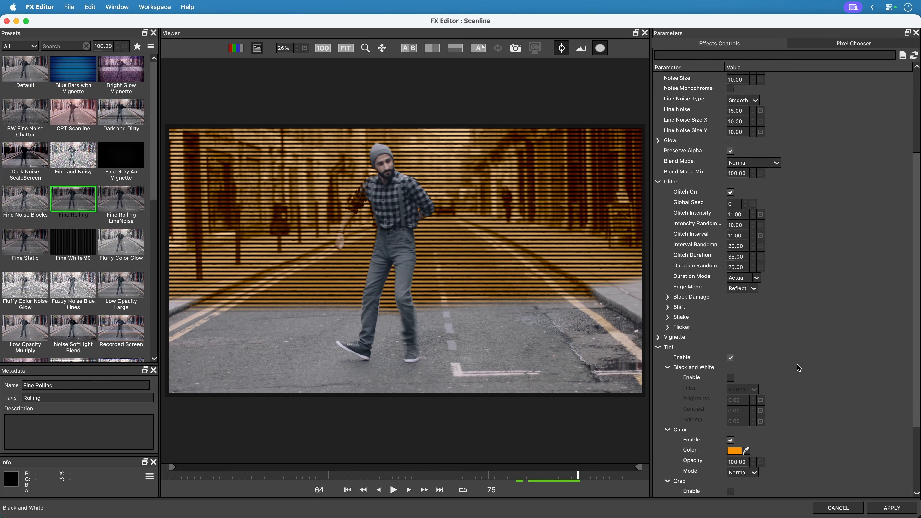
{"action": "left_click", "coordinate": [730, 398]}
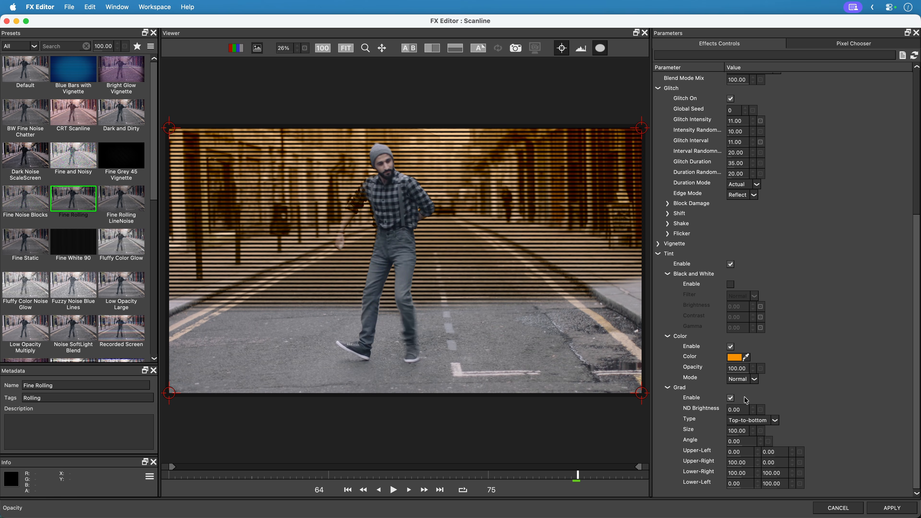
{"action": "left_click_drag", "start_coordinate": [641, 392], "coordinate": [635, 307]}
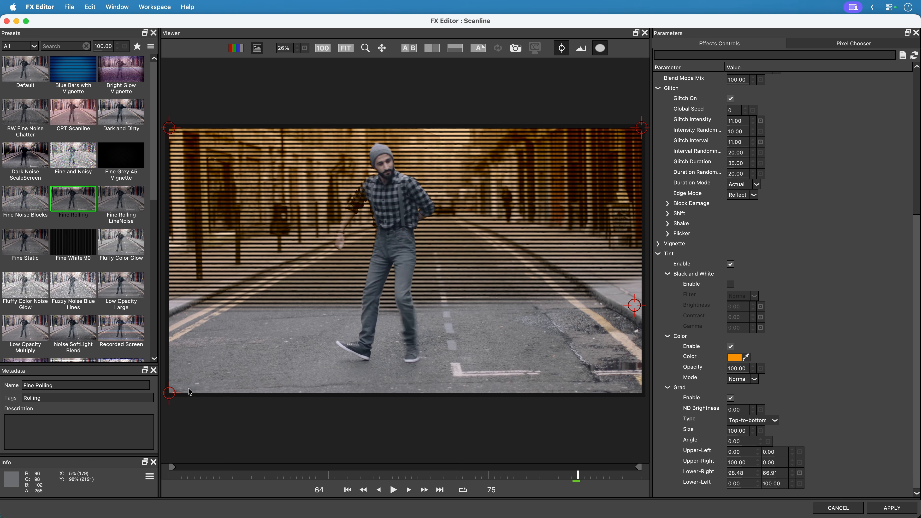
{"action": "left_click_drag", "start_coordinate": [170, 393], "coordinate": [172, 316]}
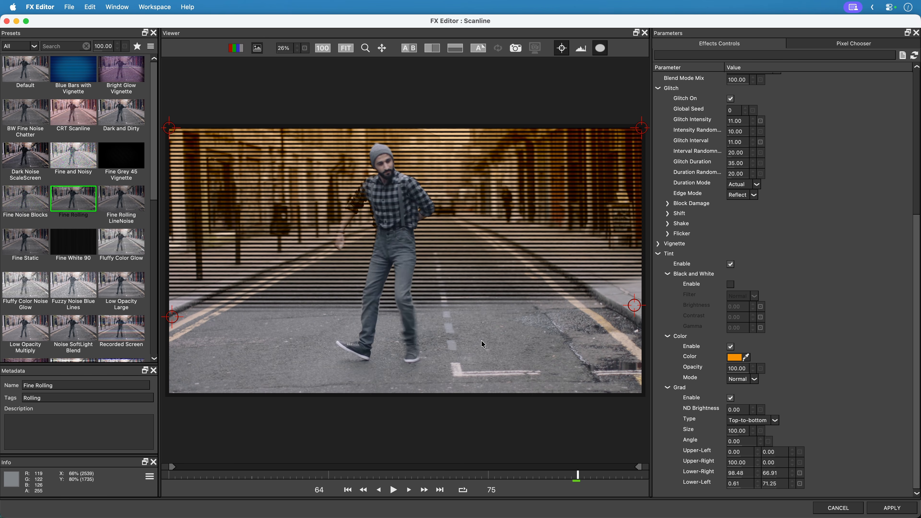
{"action": "left_click", "coordinate": [885, 508]}
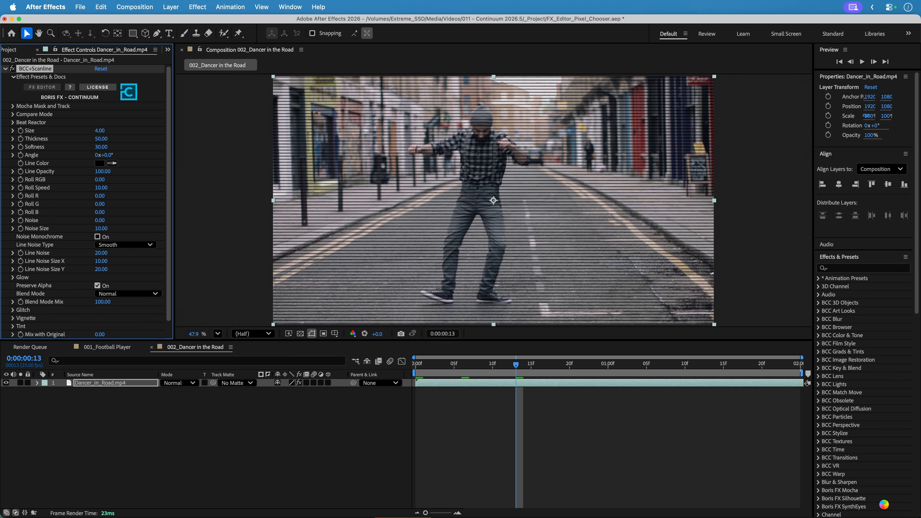
From the first frame, add BCC+Film Stocks from BCC Film Style and open it in the FX Editor with the Cross Process - Overexpose preset
{"action": "left_click_drag", "start_coordinate": [516, 364], "coordinate": [414, 365]}
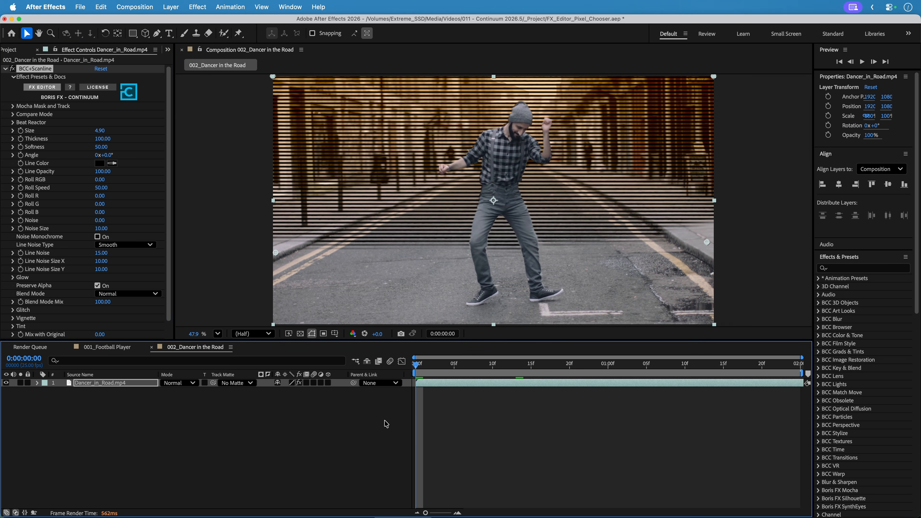
{"action": "left_click", "coordinate": [202, 9]}
{"action": "mouse_move", "coordinate": [239, 163]}
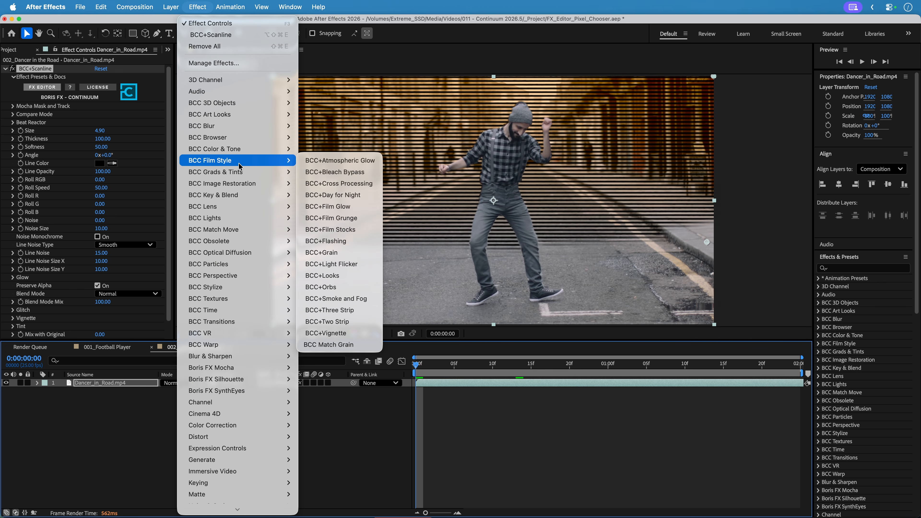
{"action": "left_click", "coordinate": [368, 233]}
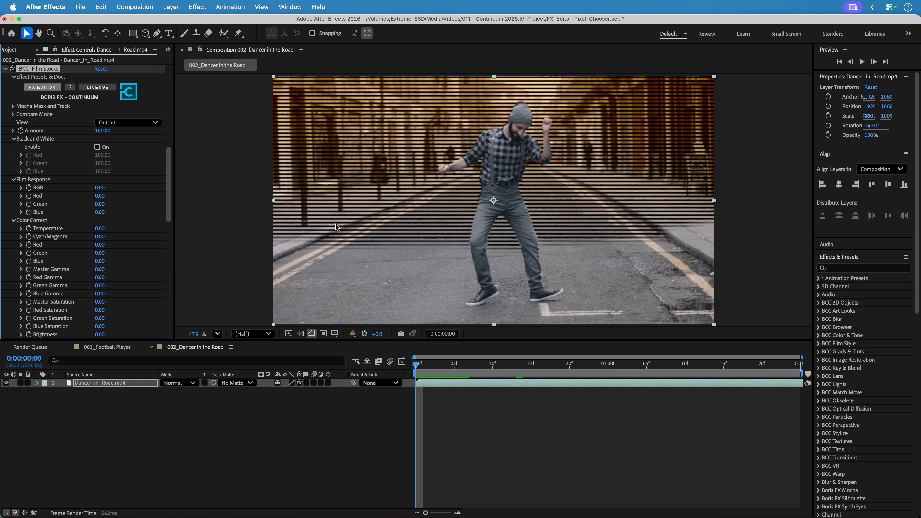
{"action": "left_click", "coordinate": [42, 88]}
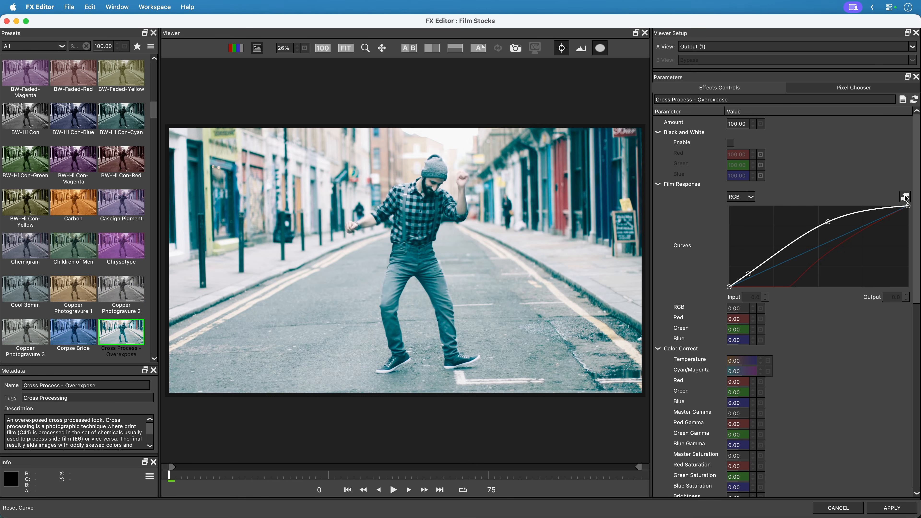
Reset the RGB Film Response curve and shape it into an S-curve with raised highlights and a shadow point at input 29.0, output 18.9
{"action": "left_click", "coordinate": [904, 196]}
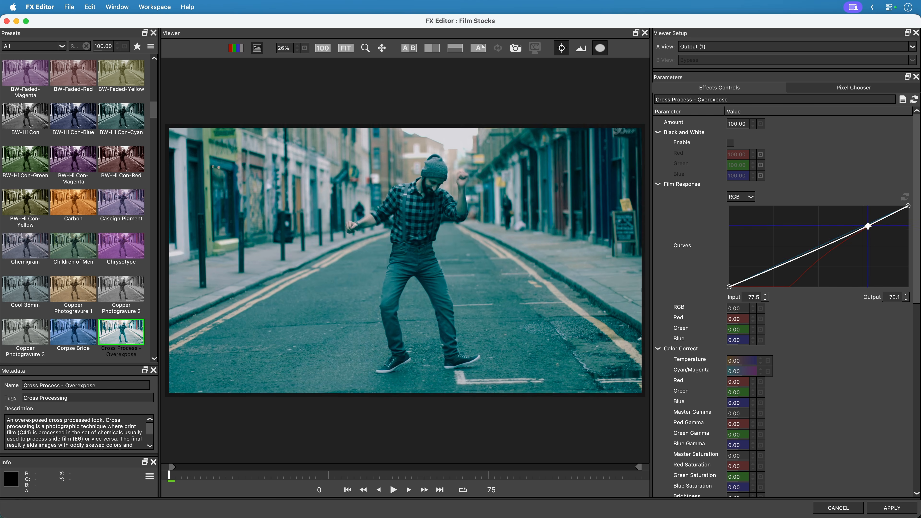
{"action": "left_click_drag", "start_coordinate": [865, 226], "coordinate": [864, 219]}
{"action": "left_click_drag", "start_coordinate": [770, 258], "coordinate": [781, 271]}
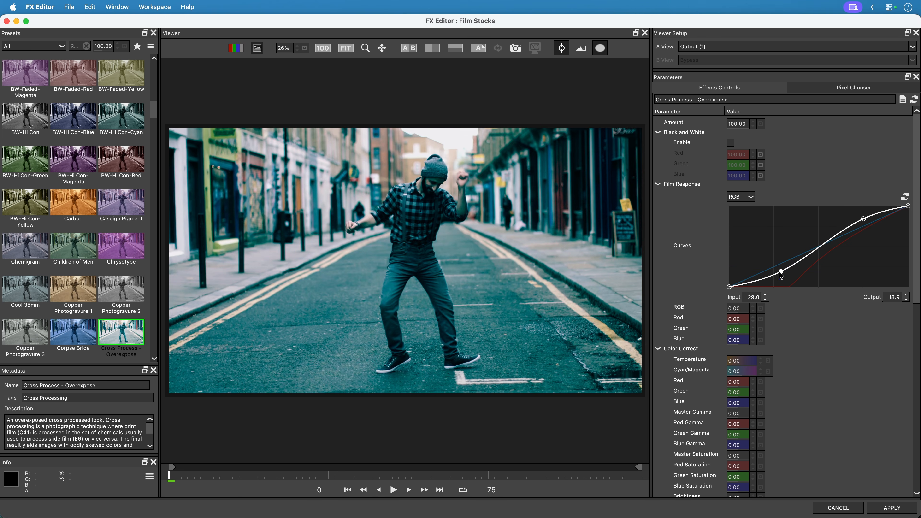
Set Film Stocks' Master Saturation to 89.00, apply the settings, and preview the finished shot in After Effects
{"action": "left_click_drag", "start_coordinate": [734, 455], "coordinate": [826, 439]}
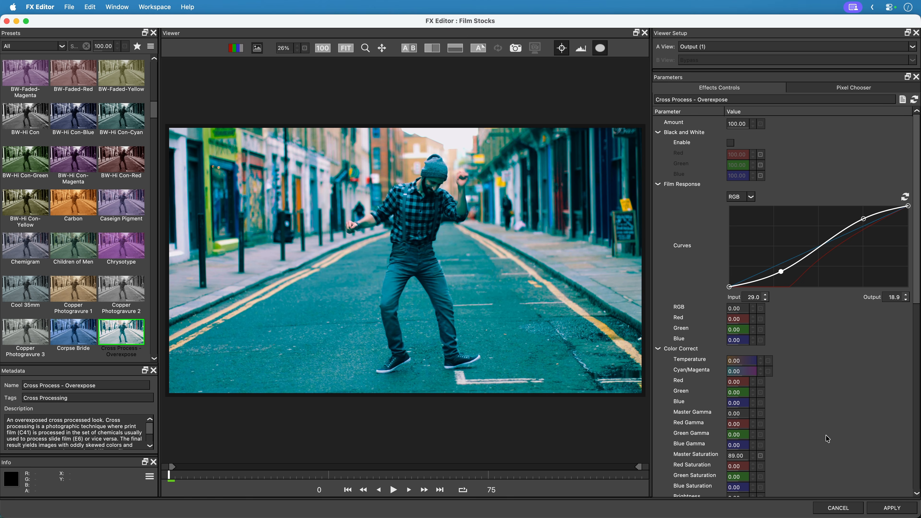
{"action": "left_click", "coordinate": [891, 508]}
{"action": "key", "text": "space"}
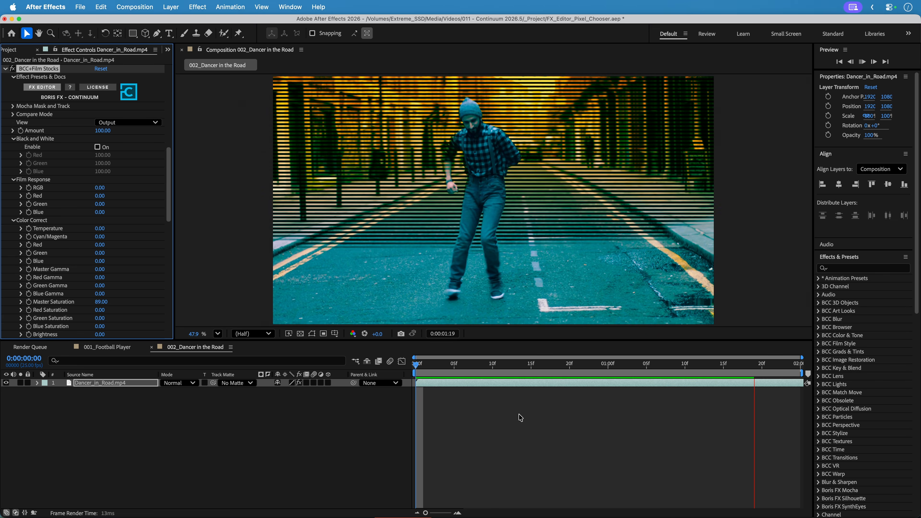
{"action": "key", "text": "space"}
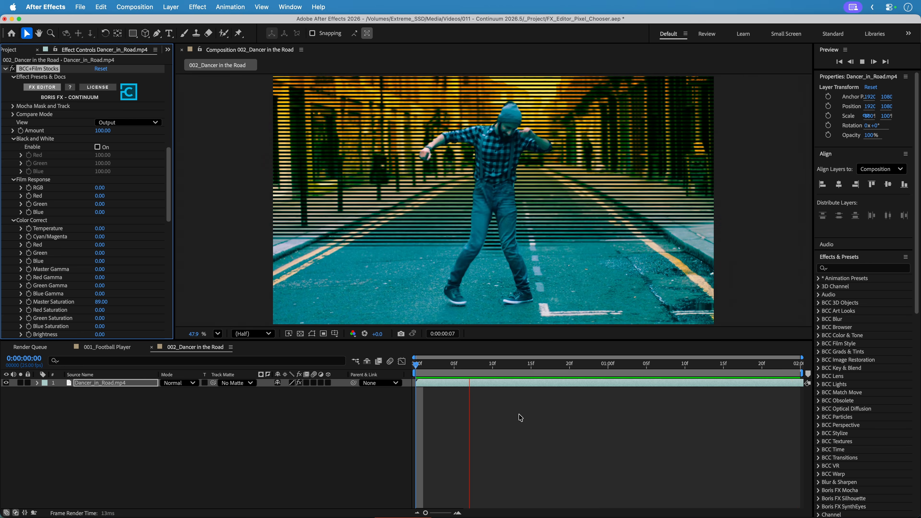